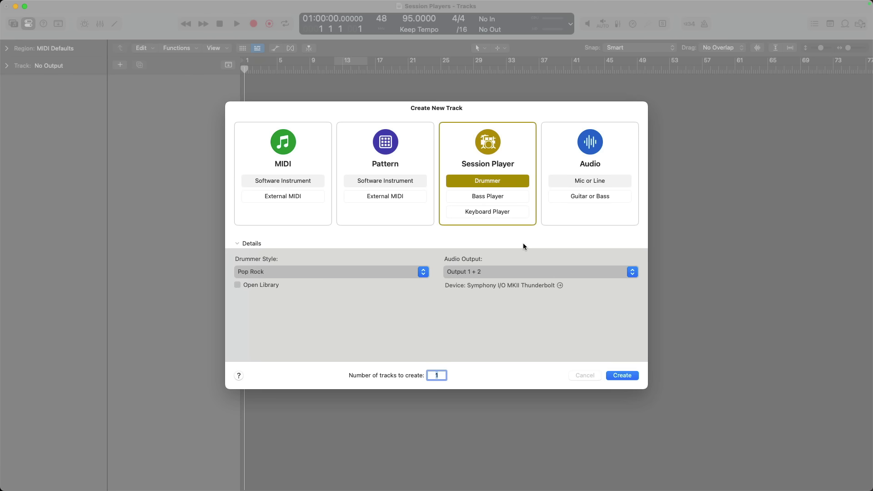
Compare the Drummer and Bass Player session styles, leaving both on Pop Rock.
key(Down)
key(Down)
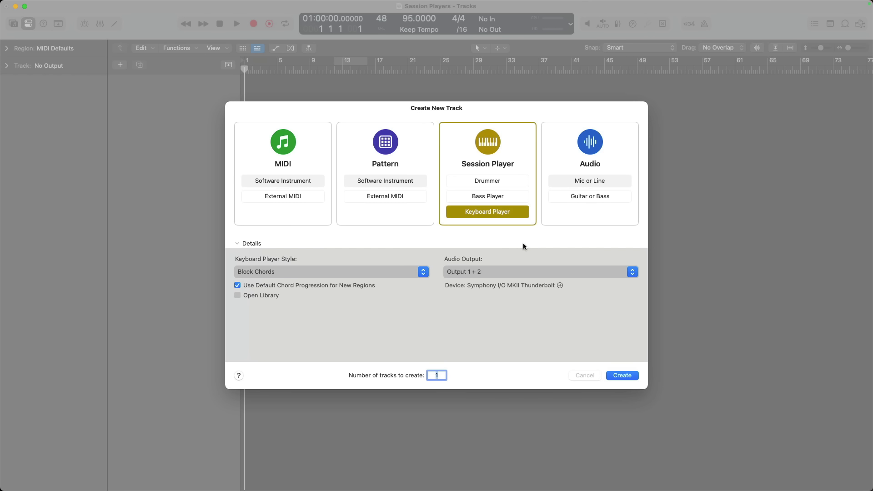
click(237, 244)
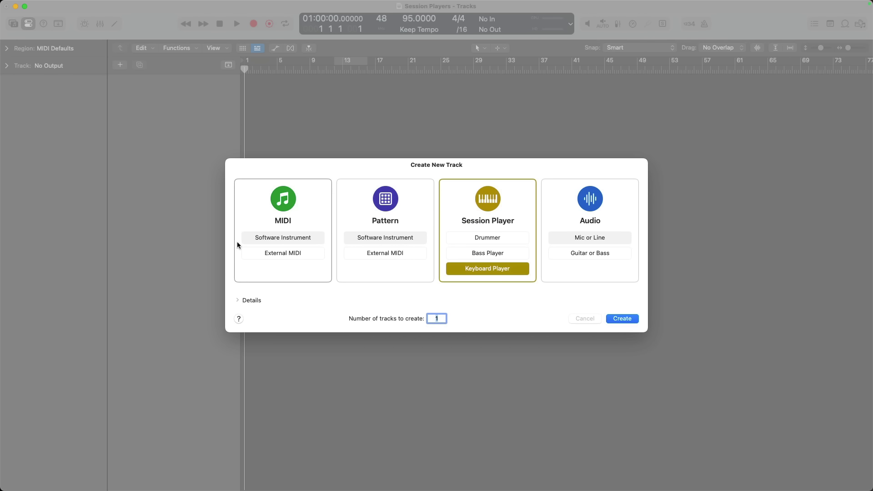
click(237, 301)
key(Up)
key(Up)
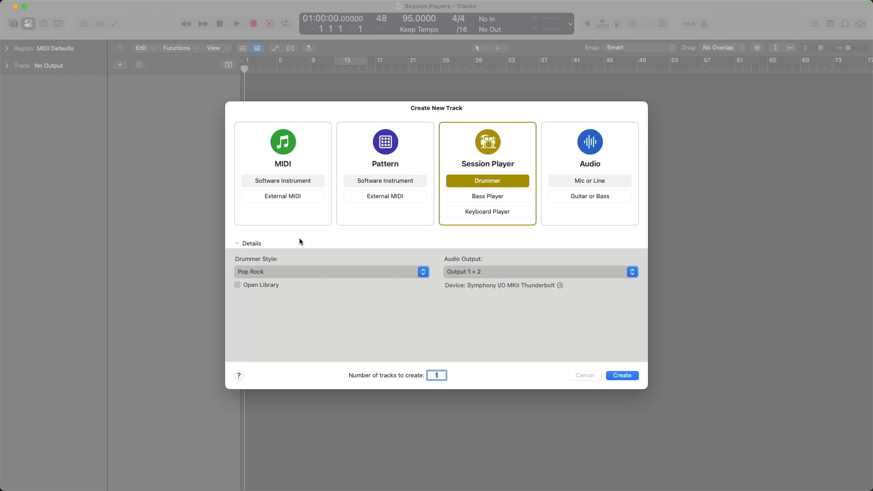
click(298, 271)
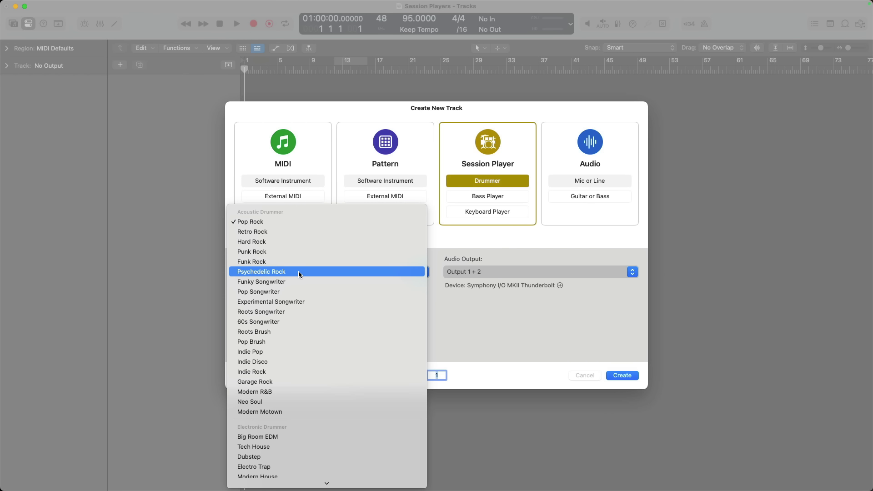
scroll(298, 271, down, 5)
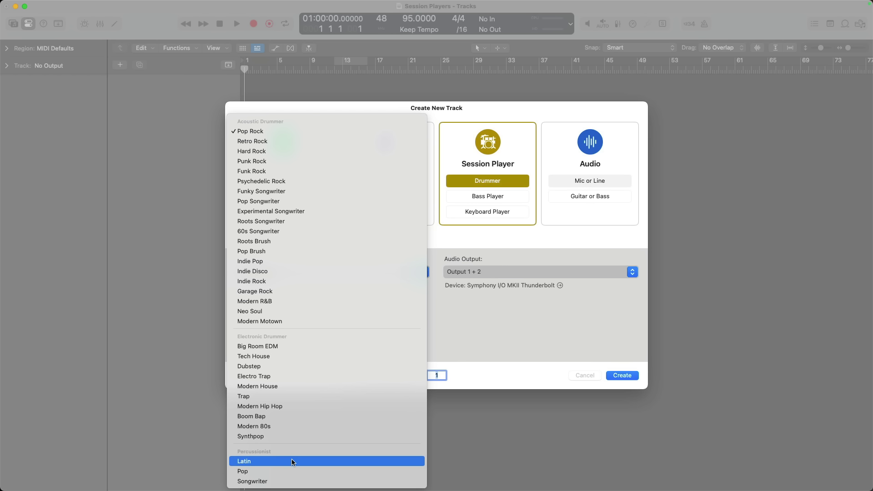
click(470, 240)
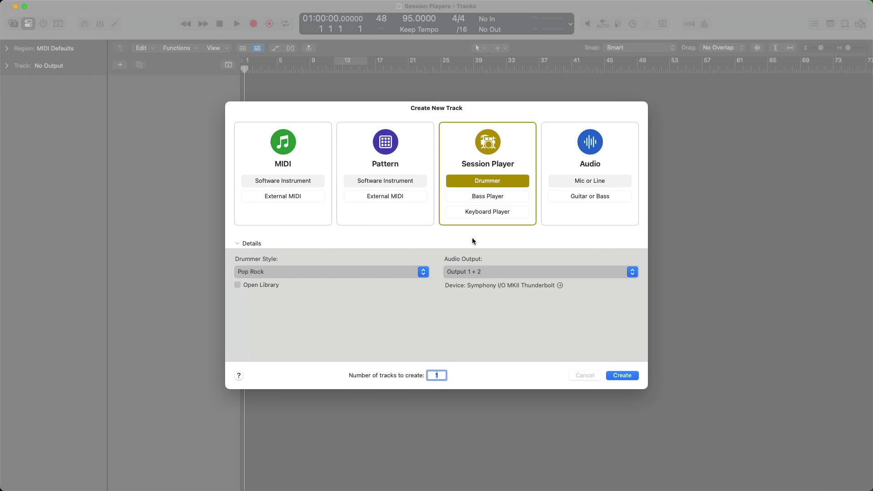
key(Down)
click(416, 273)
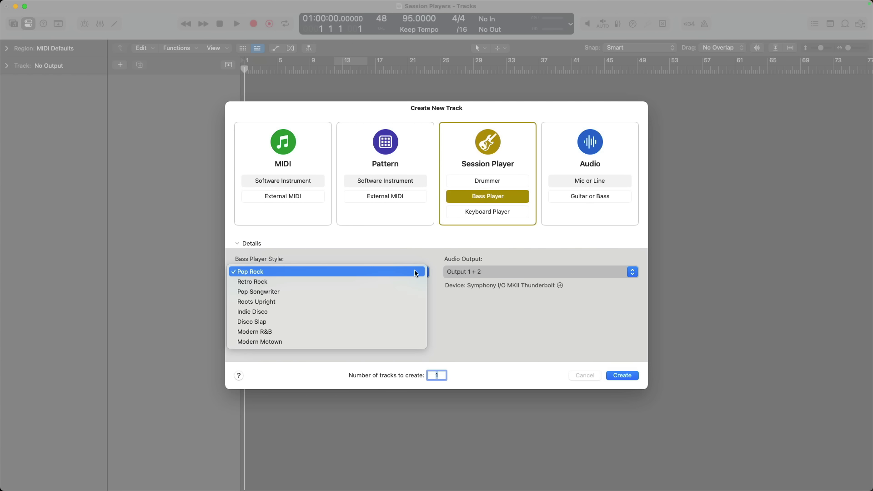
click(415, 258)
Create a Keyboard Player session track using the Block Chords style.
key(Down)
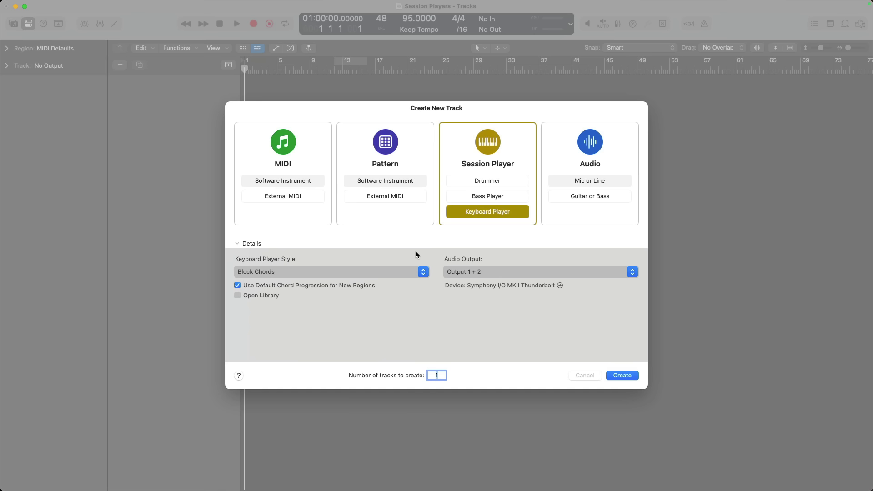
click(417, 273)
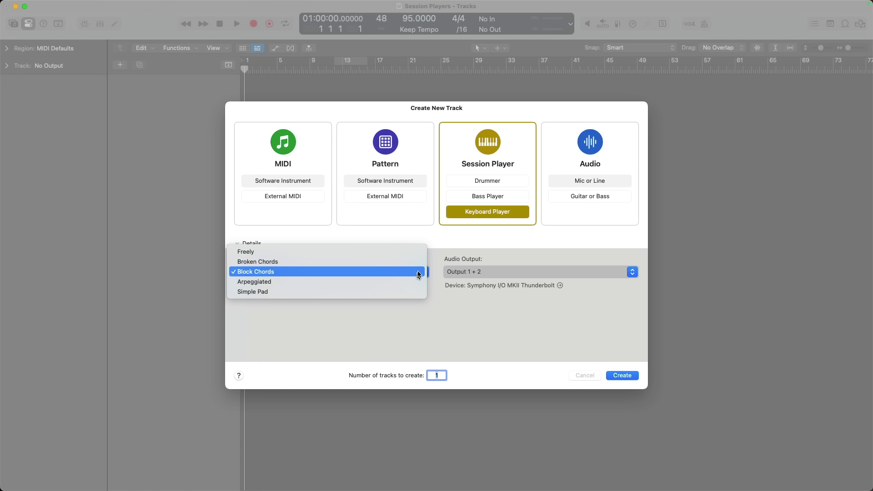
click(418, 268)
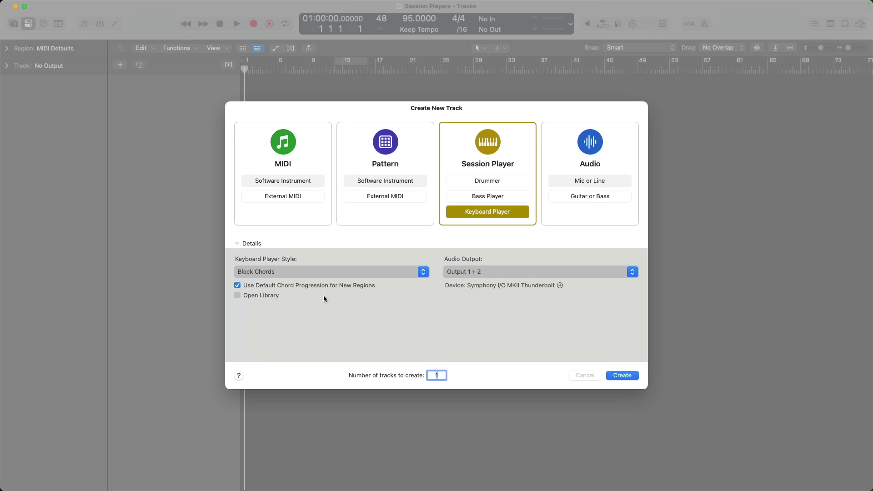
click(621, 376)
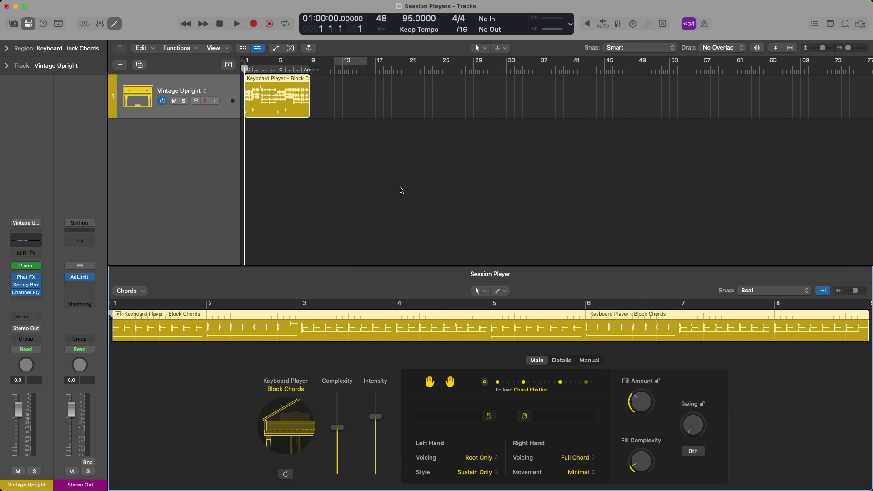
Zoom in on the Block Chords region and play it back to around bar 5.
drag(399, 187, 245, 74)
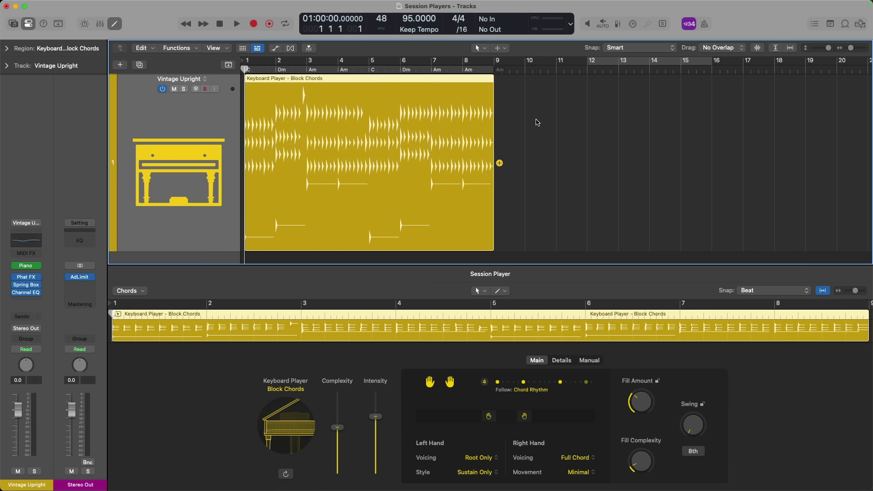
scroll(537, 121, down, 1)
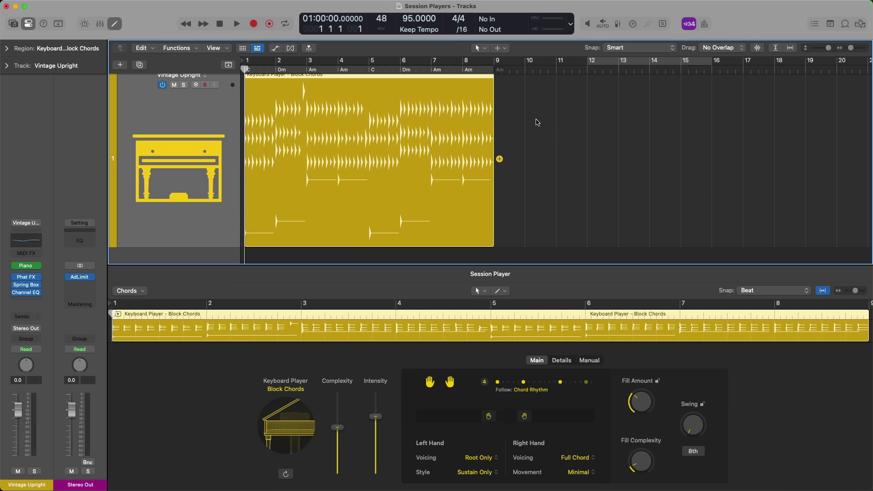
key(space)
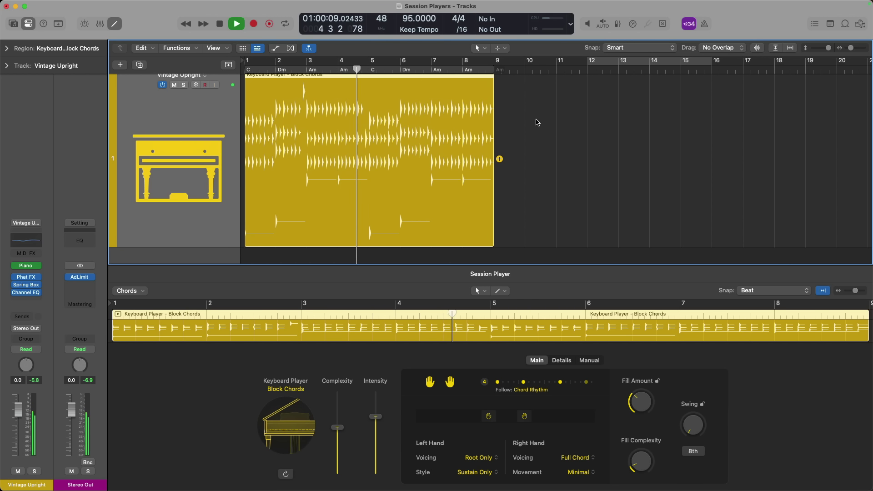
key(space)
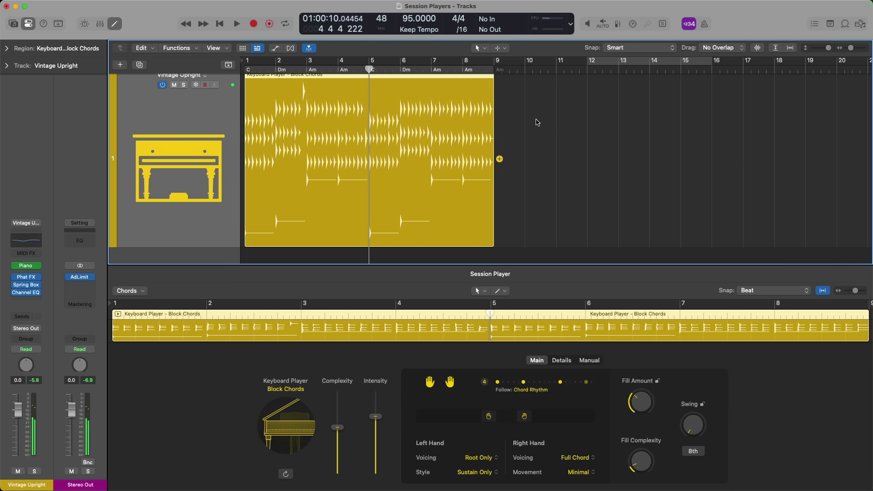
Add a Bass Player track and a Drummer track via the new track dialog.
key(alt+super+n)
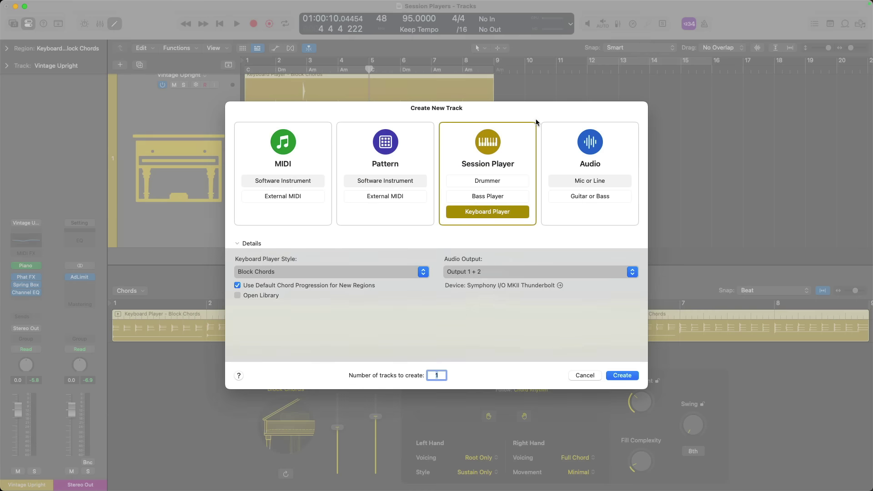
key(Up)
key(Return)
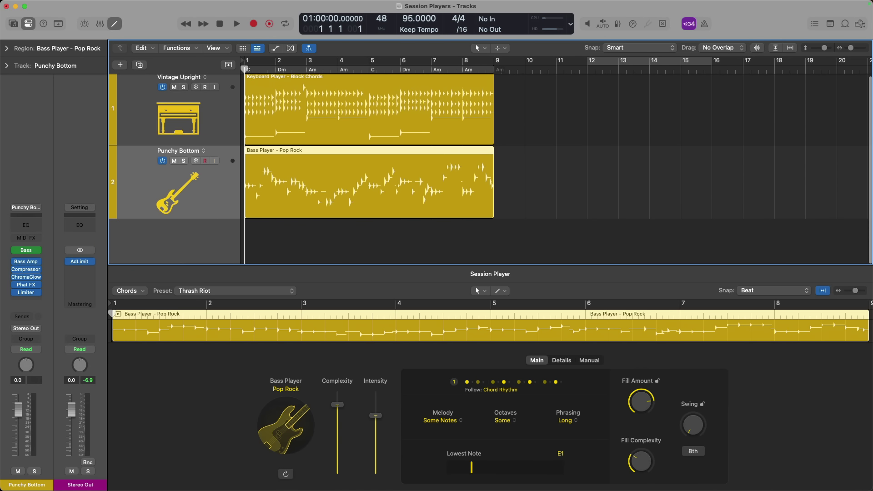
key(alt+super+n)
key(Up)
key(Return)
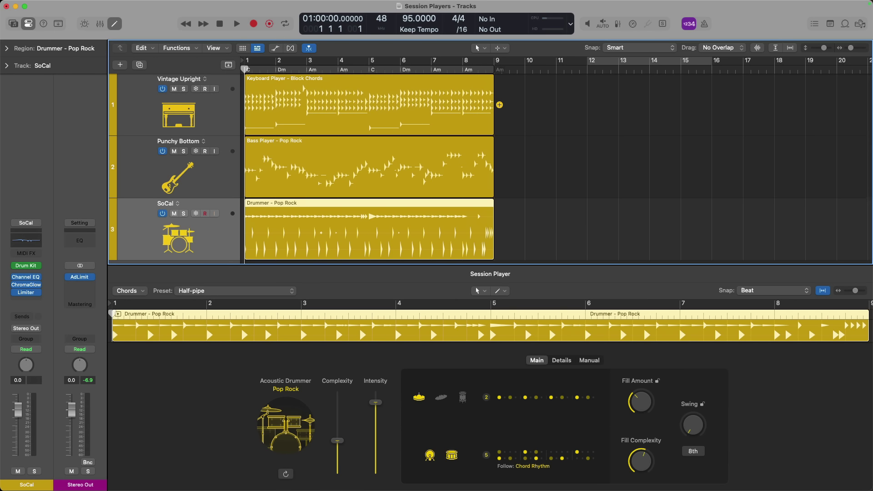
Play all three session tracks together, then close the Session Player editor.
key(space)
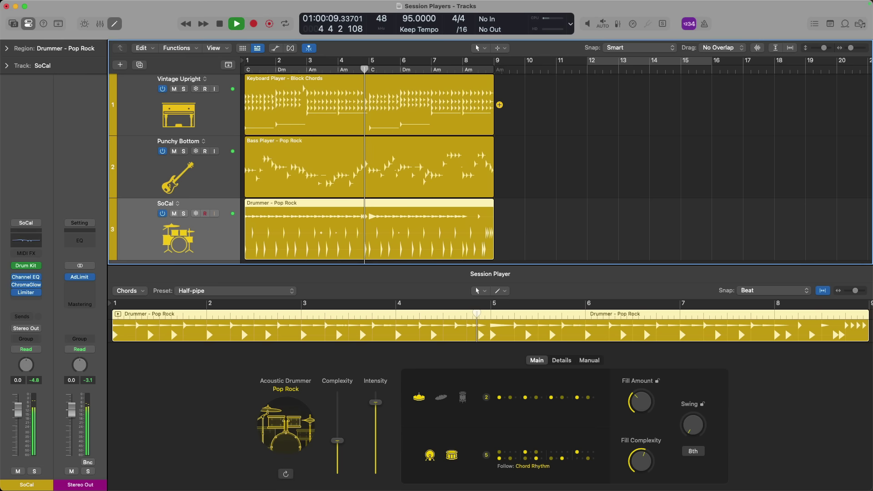
key(space)
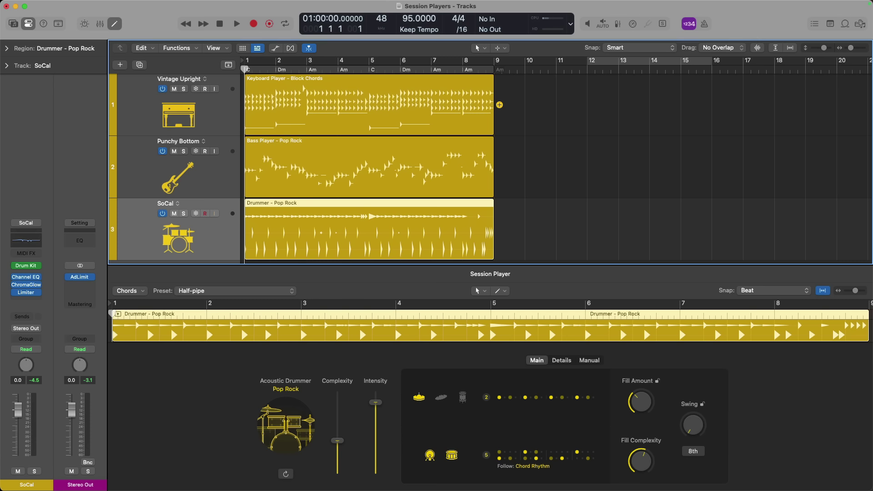
key(e)
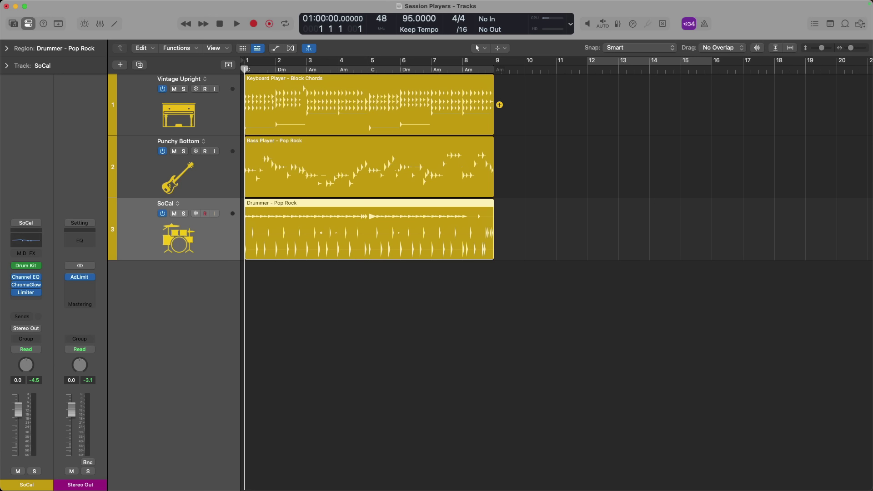
Solo the drummer and audition it at 160 BPM.
key(ctrl+s)
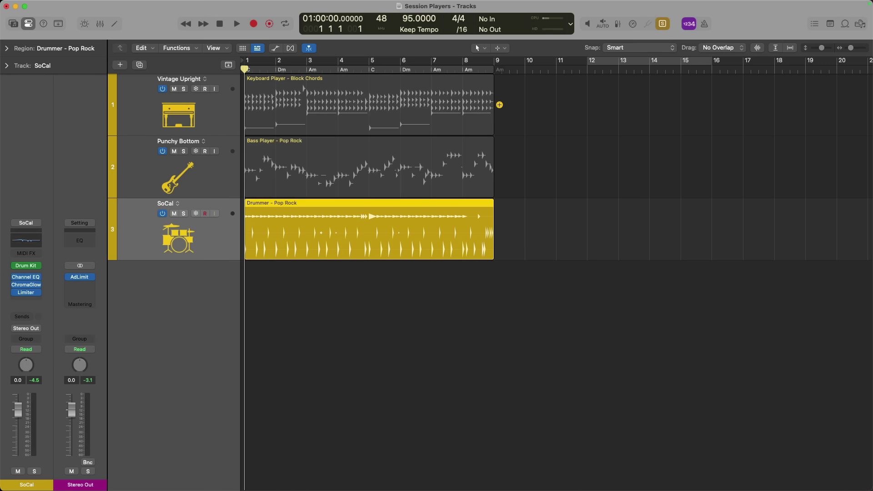
double_click(410, 18)
text(160)
key(Return)
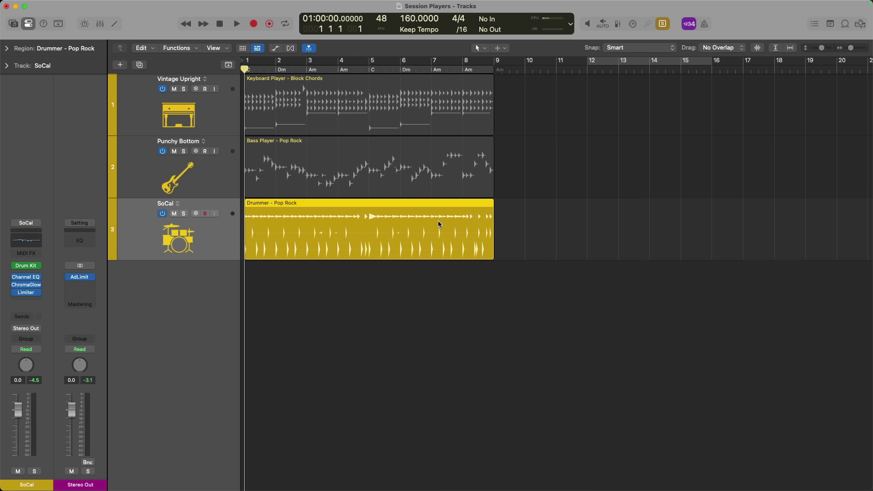
key(space)
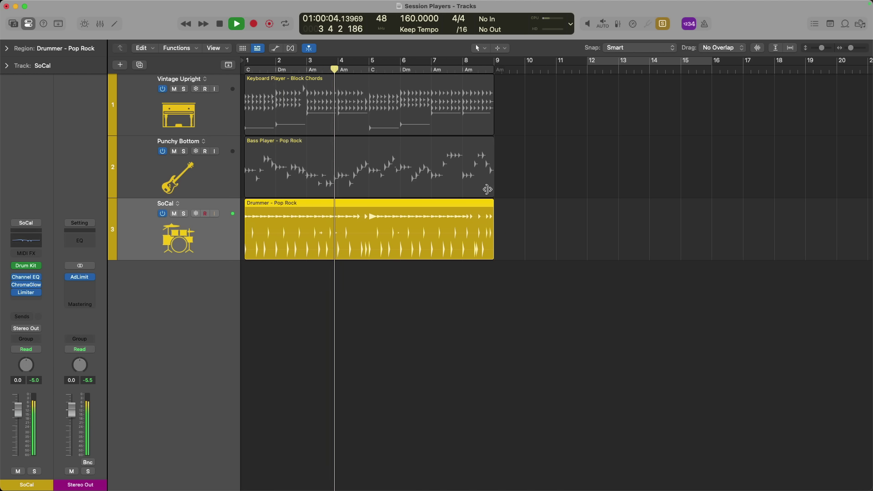
key(space)
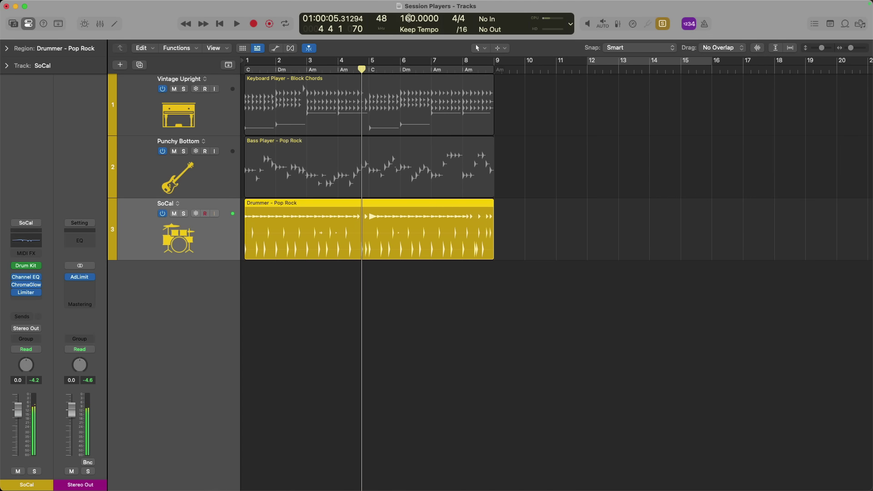
Audition the drummer at 80 BPM, then restore the tempo to 95 BPM.
double_click(409, 18)
text(80)
key(Return)
key(Return)
key(space)
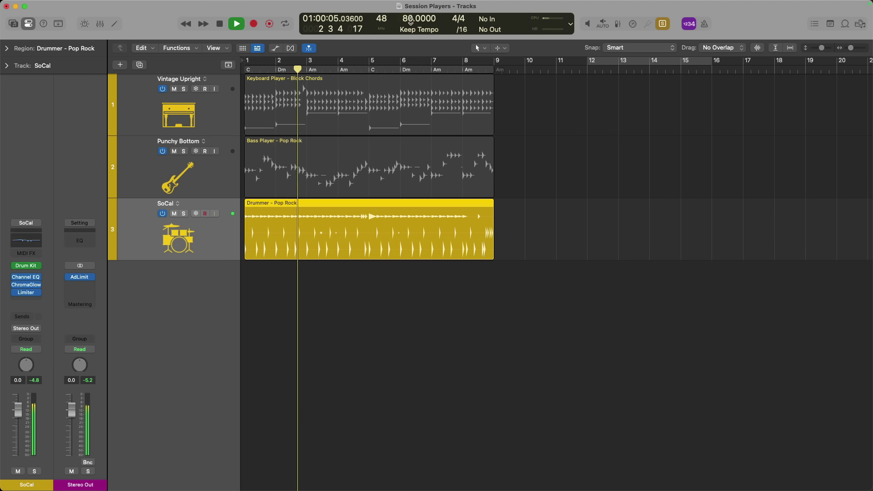
key(space)
drag(411, 20, 411, 11)
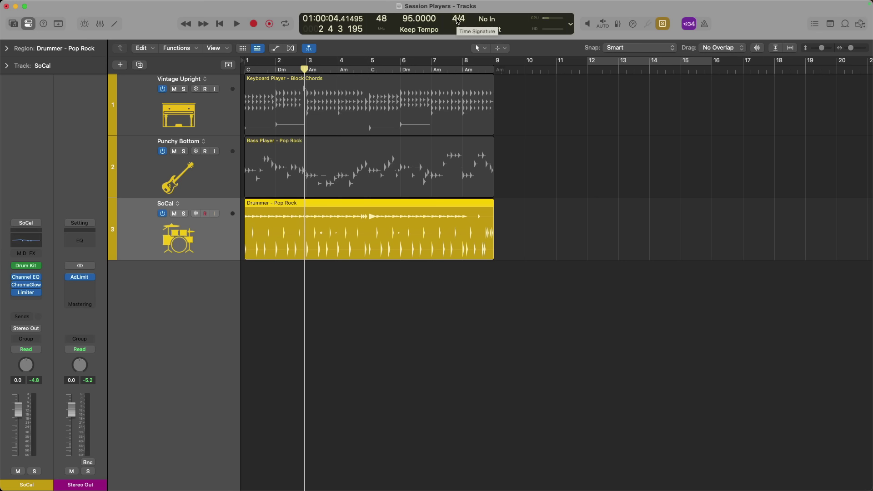
Change the whole project to a 6/8 time signature and return the playhead to bar 1.
click(458, 20)
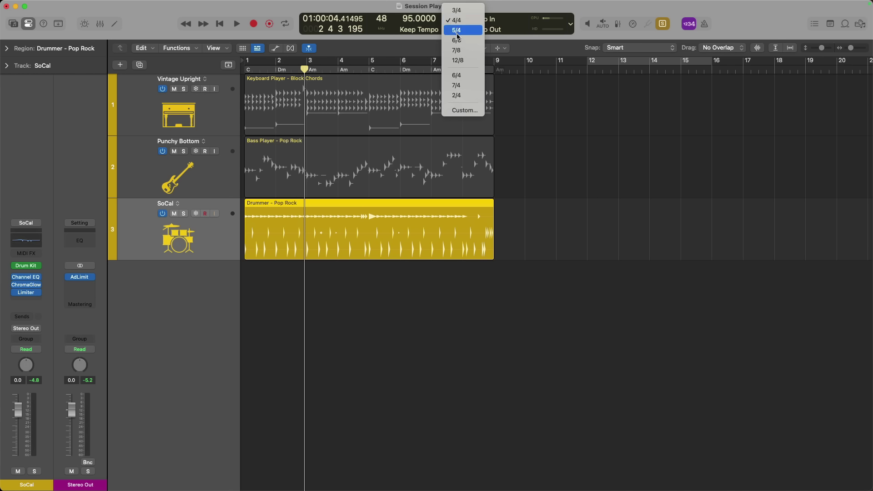
click(469, 39)
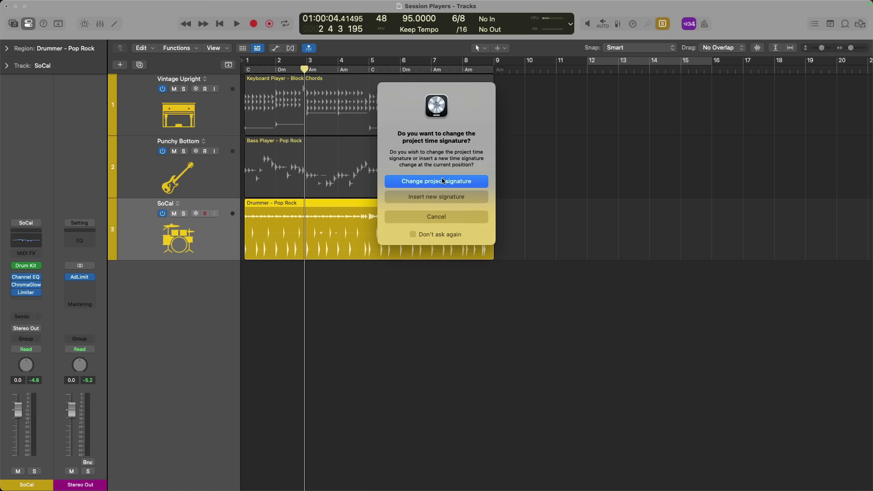
click(443, 182)
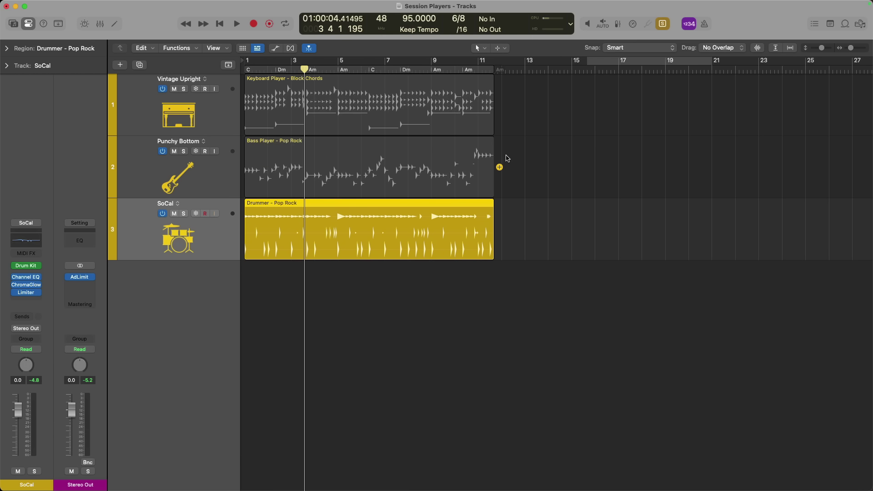
key(Return)
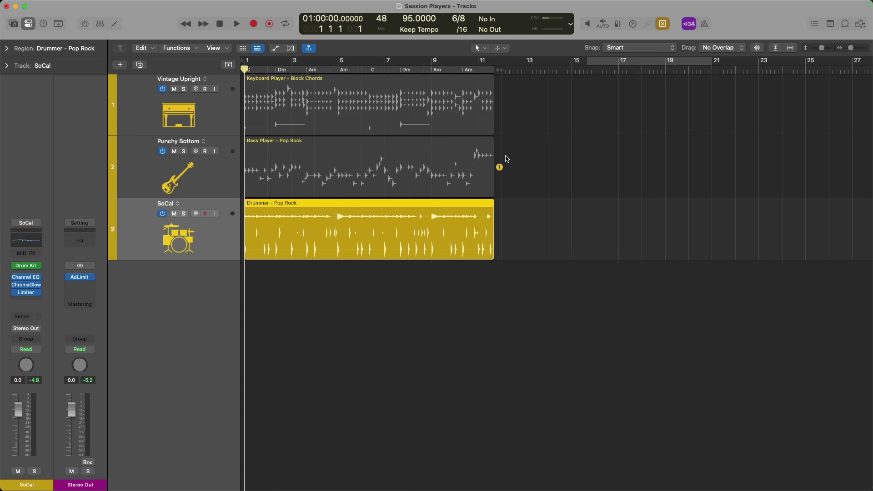
Briefly play the soloed drums from bar 1, then turn off solo.
key(space)
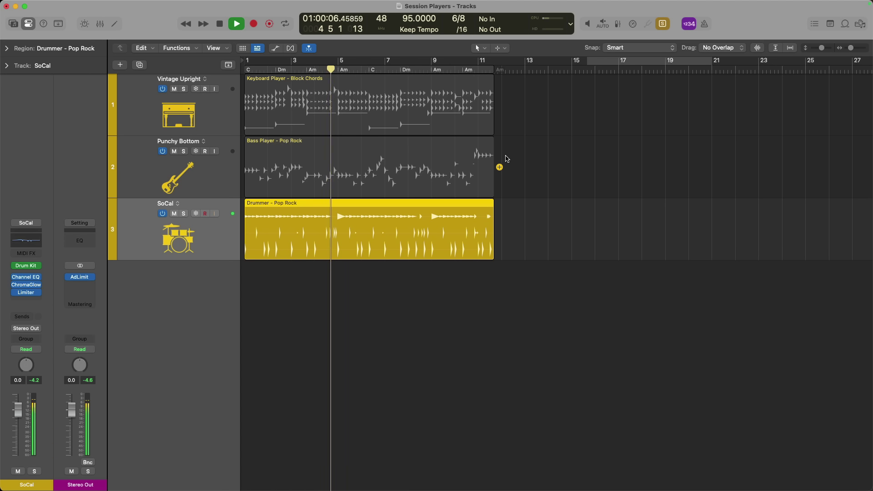
key(space)
key(ctrl+s)
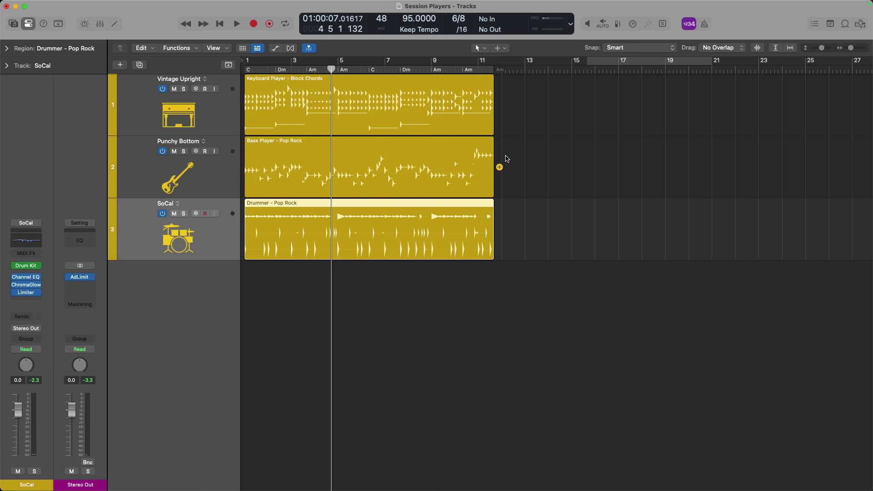
Play keyboard, bass and drums from the start, then show the global tracks.
key(Return)
key(space)
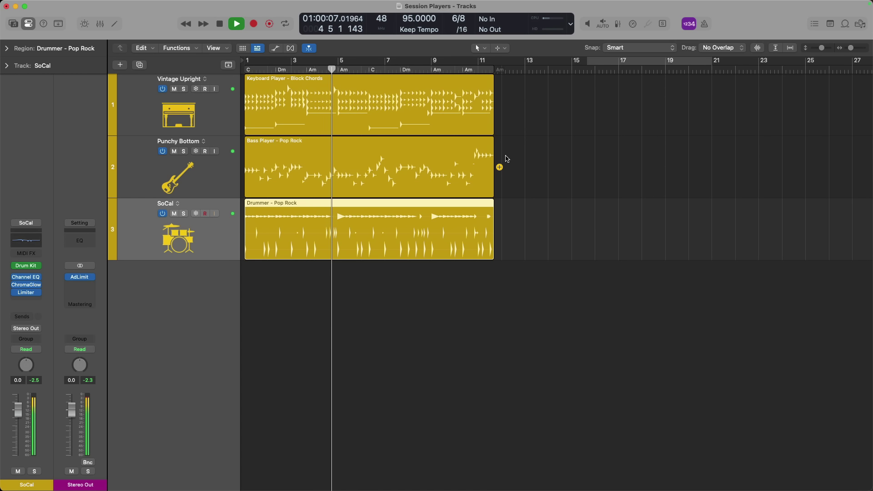
key(space)
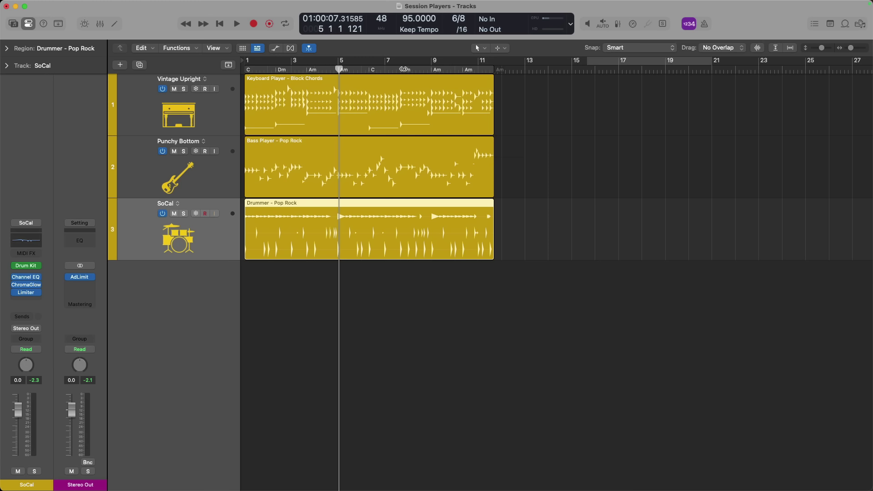
click(228, 65)
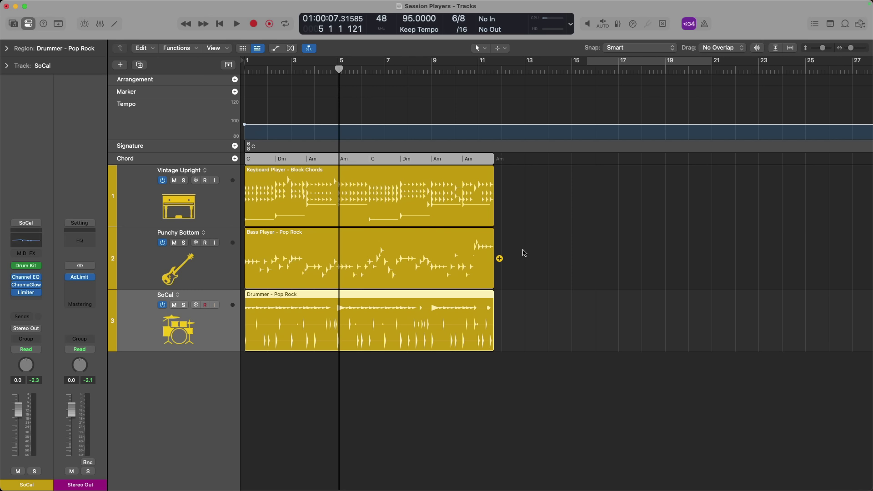
key(e)
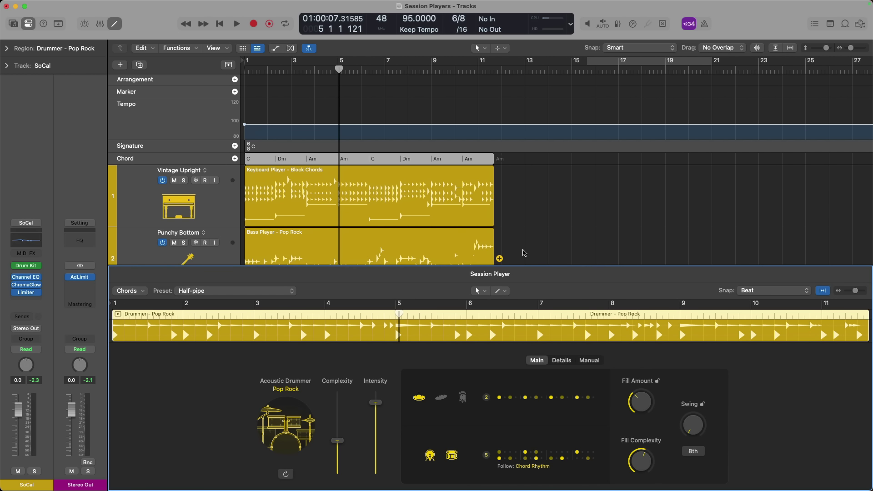
click(533, 456)
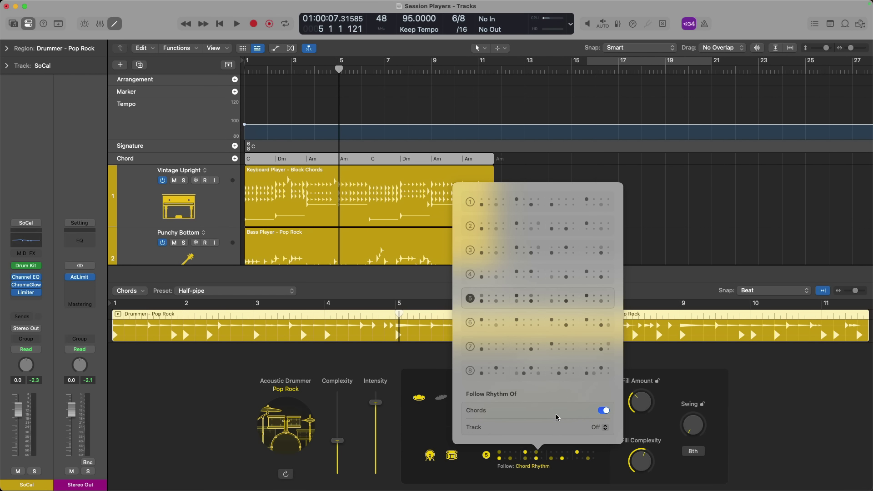
click(408, 349)
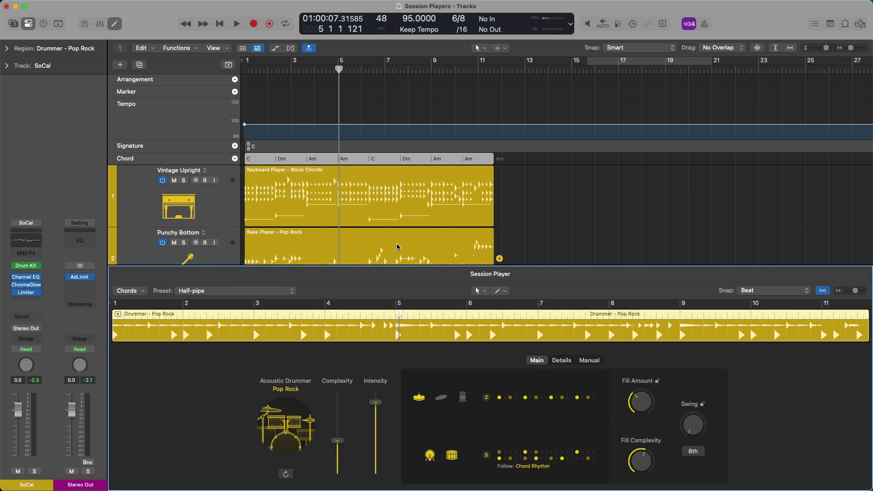
click(397, 246)
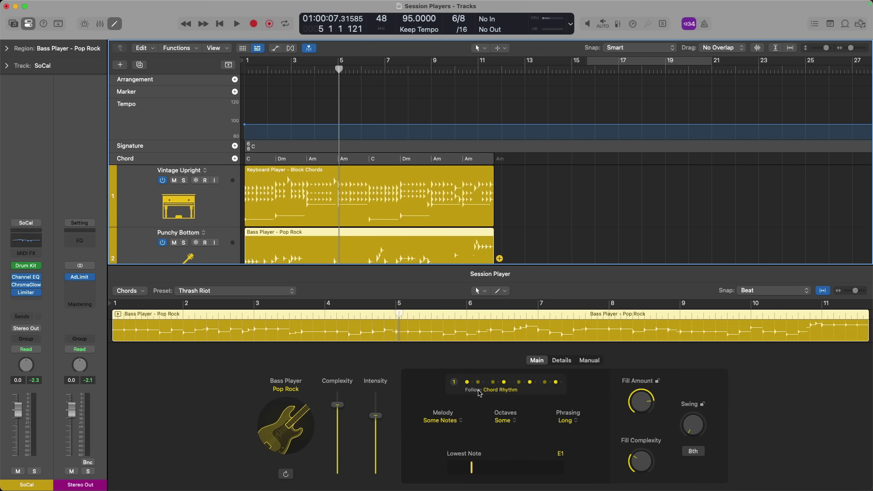
click(414, 187)
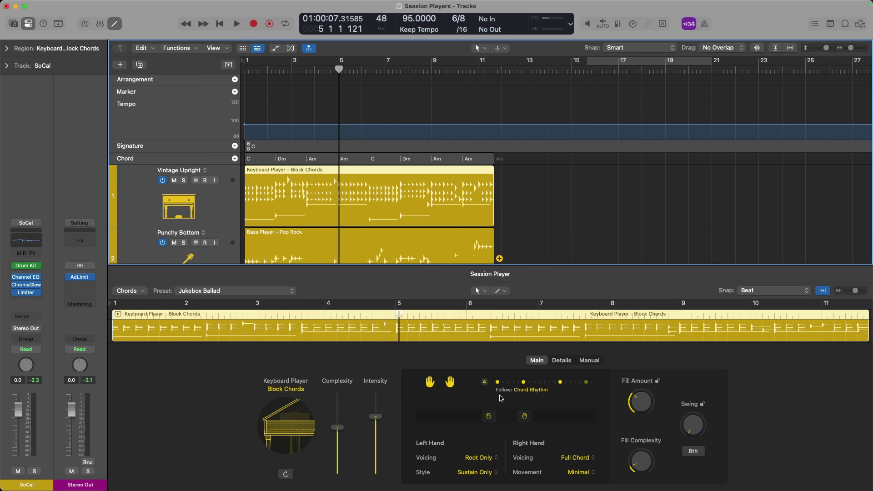
key(e)
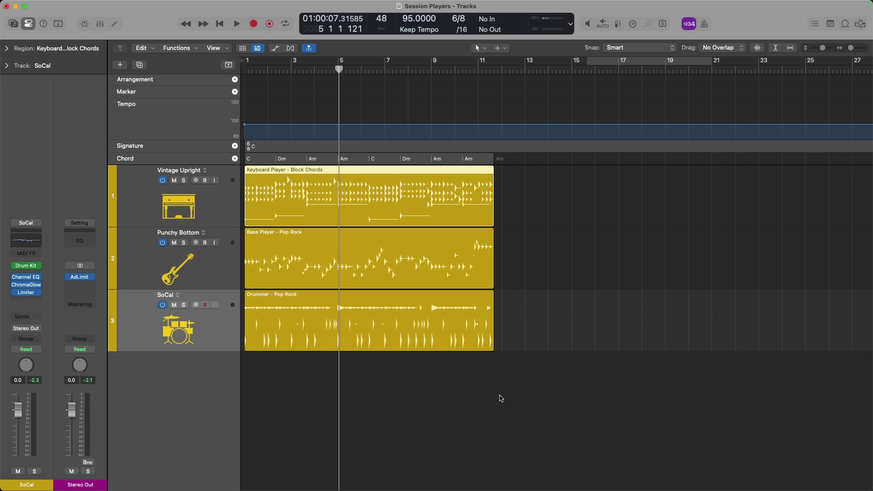
key(super+z)
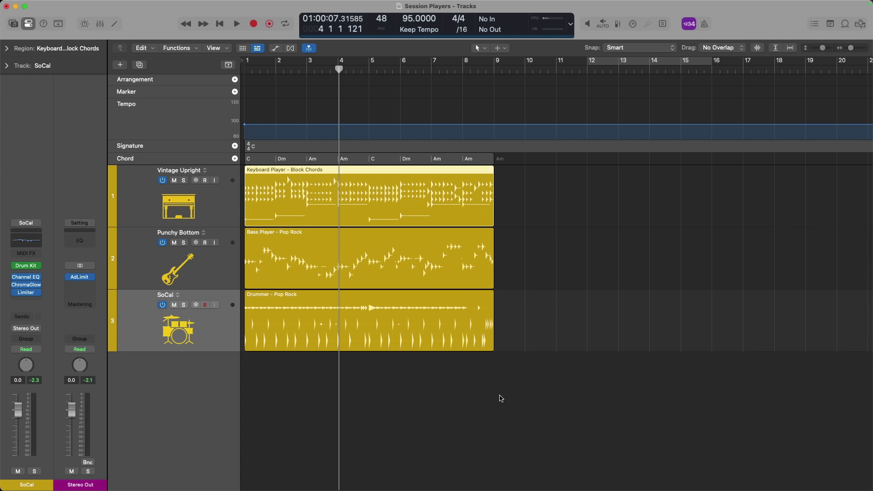
key(Return)
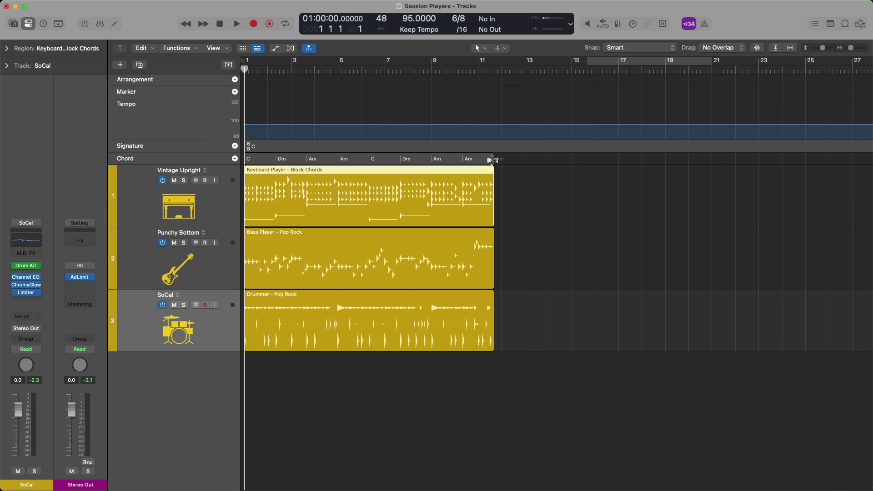
Shorten the Chord track progression to 8 bars and play the arrangement.
drag(492, 160, 454, 158)
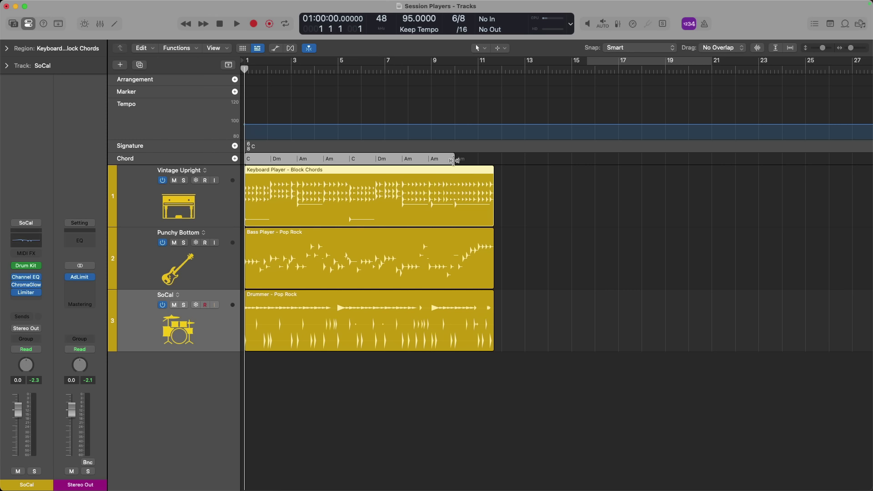
drag(453, 160, 431, 160)
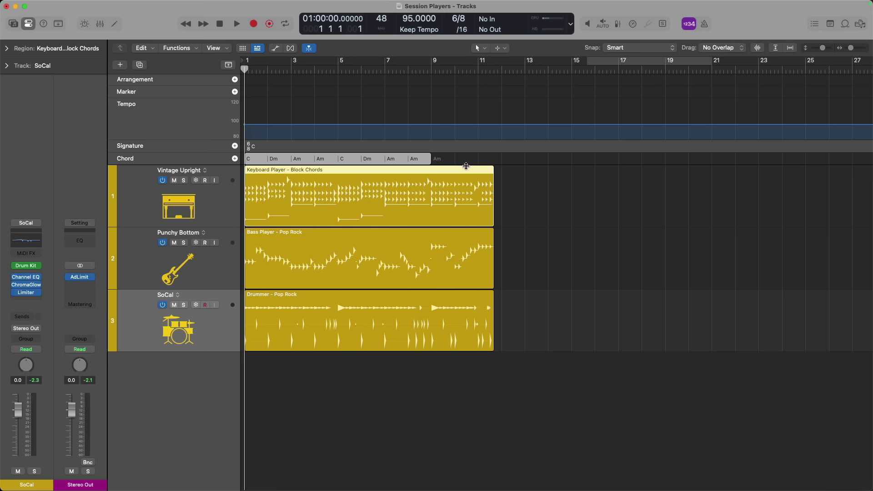
key(space)
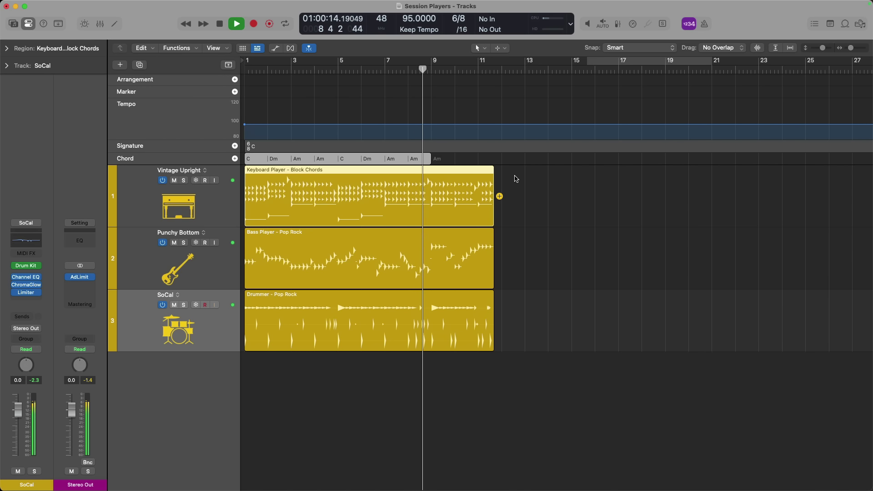
Stop playback after bar 9 and move the playhead back to bar 1.
key(space)
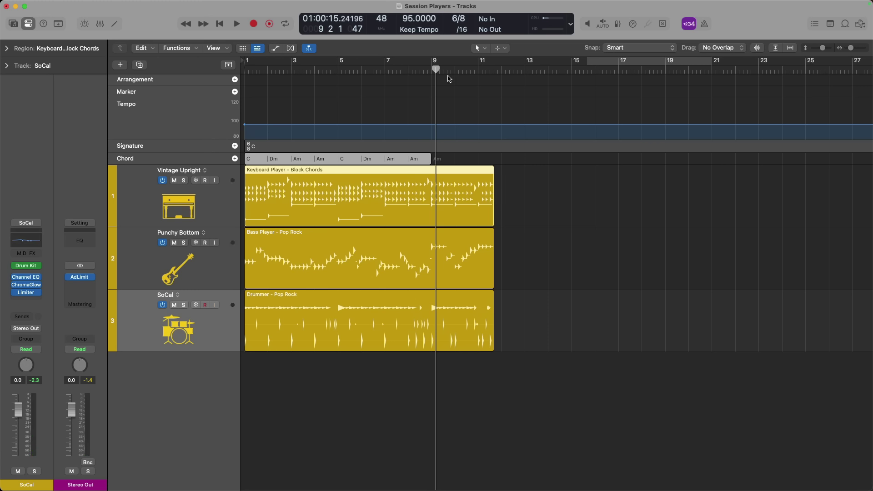
drag(437, 69, 405, 70)
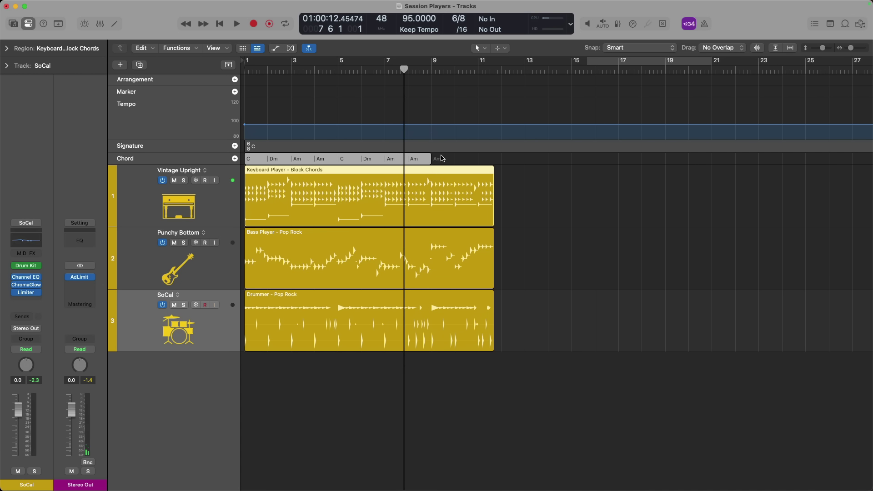
key(Return)
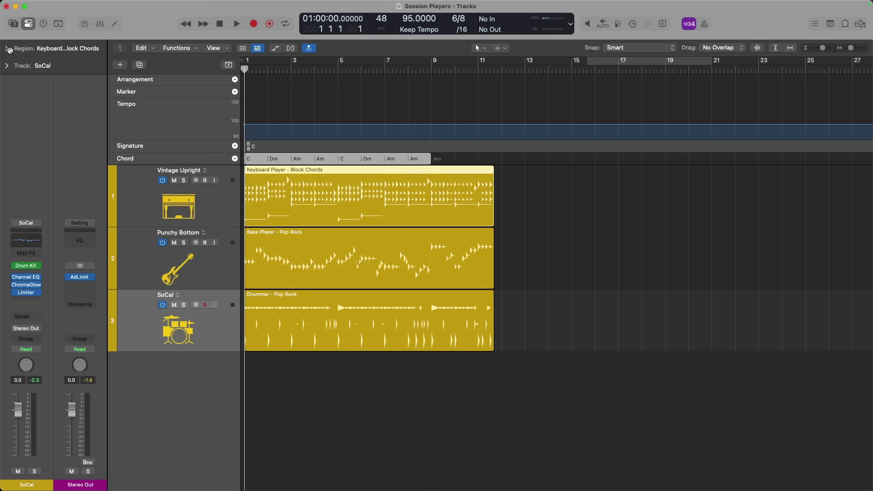
Expand the region inspector and confirm the keyboard region's Pitch Source is Chord Track.
click(7, 48)
click(28, 27)
click(27, 27)
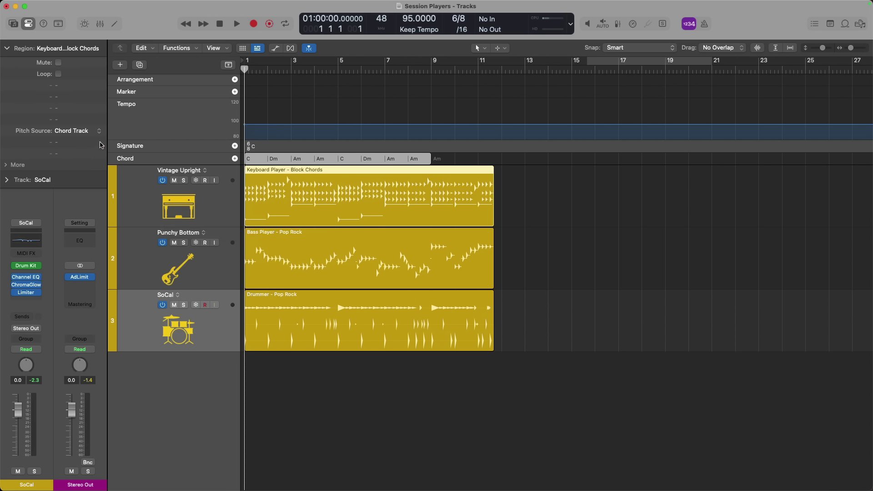
click(100, 133)
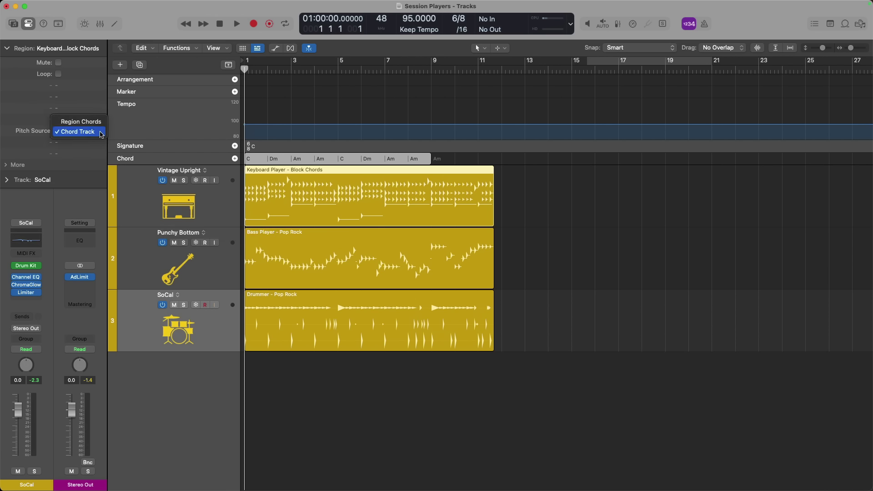
click(101, 133)
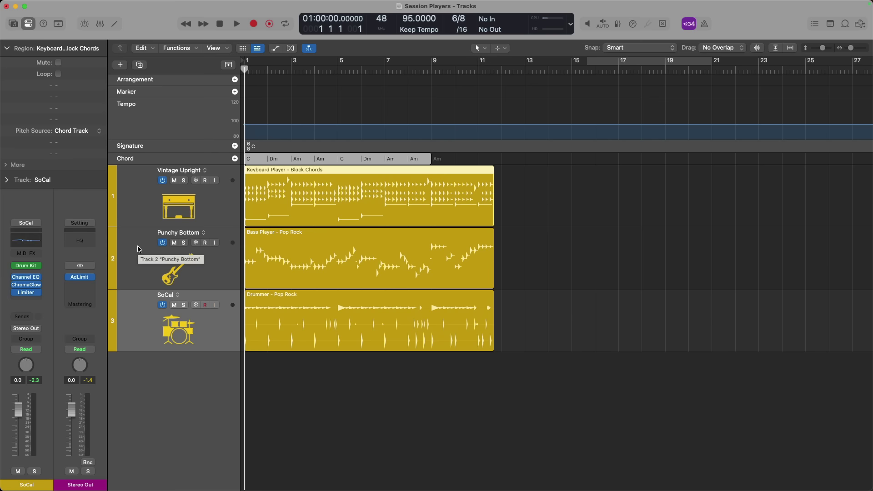
Add a second Bass Player region set to Region Chords and compare both bass regions.
click(139, 249)
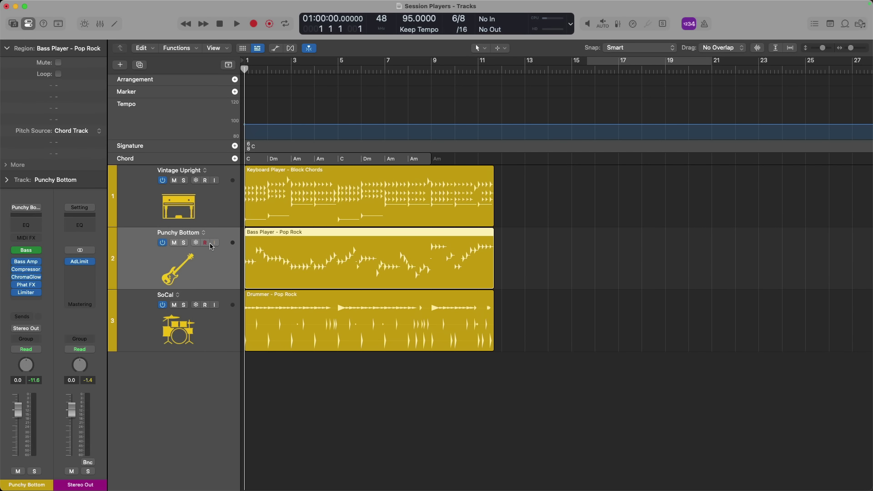
click(499, 258)
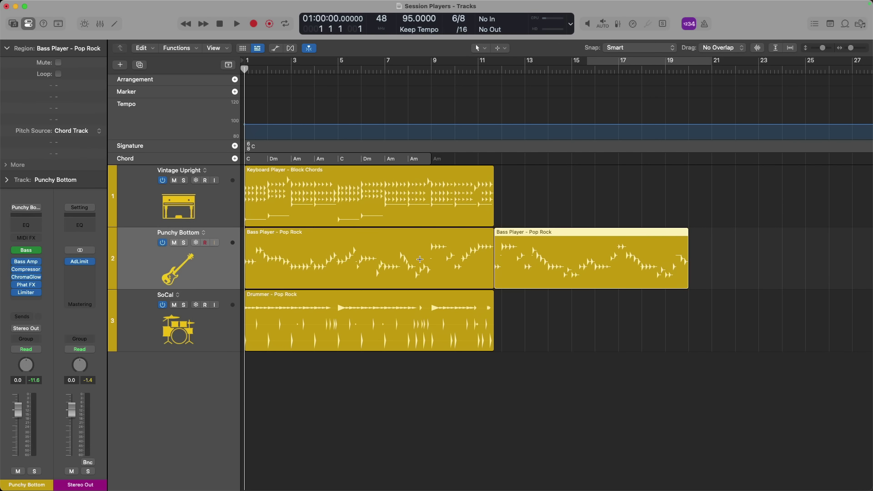
click(98, 133)
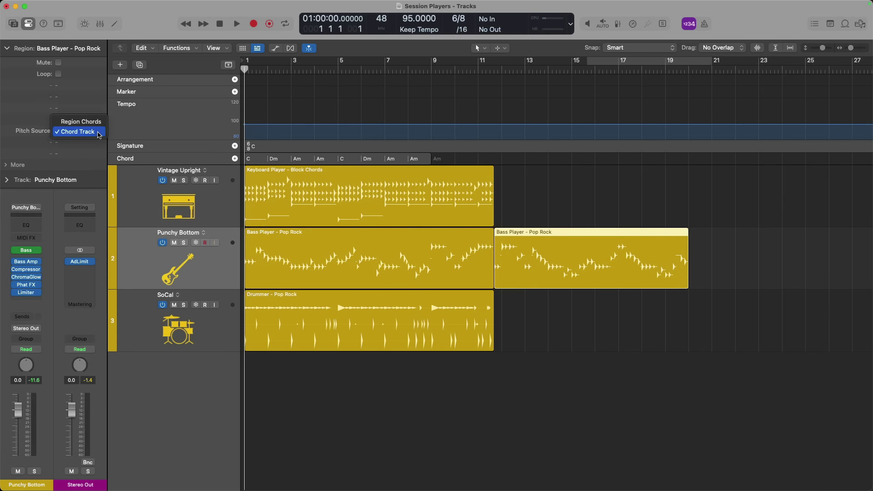
click(100, 122)
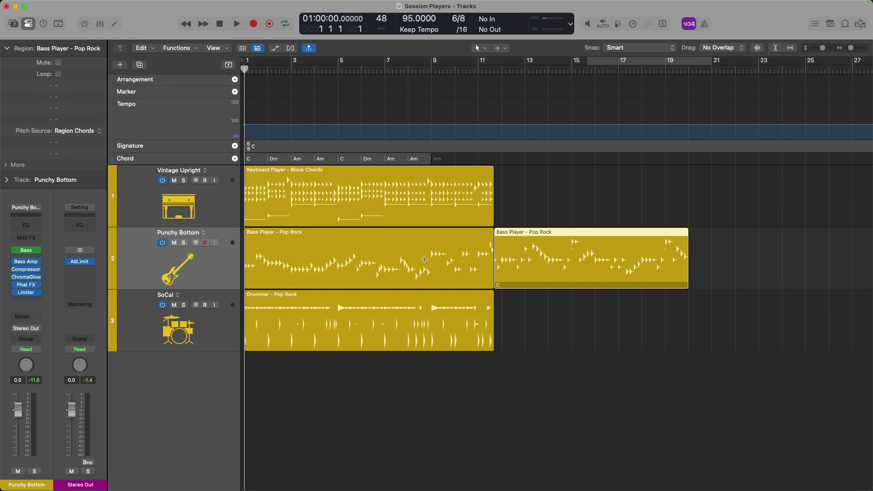
click(385, 247)
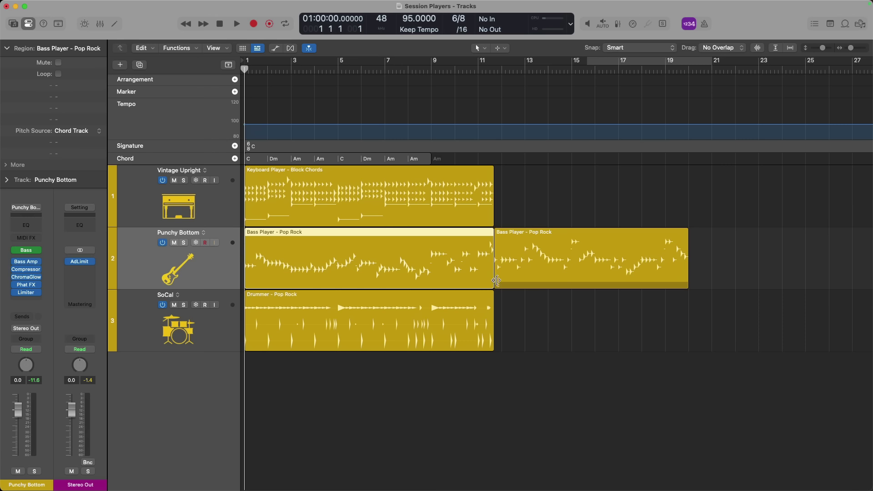
click(518, 237)
Delete the extra bass region and paste the chord track's chords into the Bass Player region.
key(Delete)
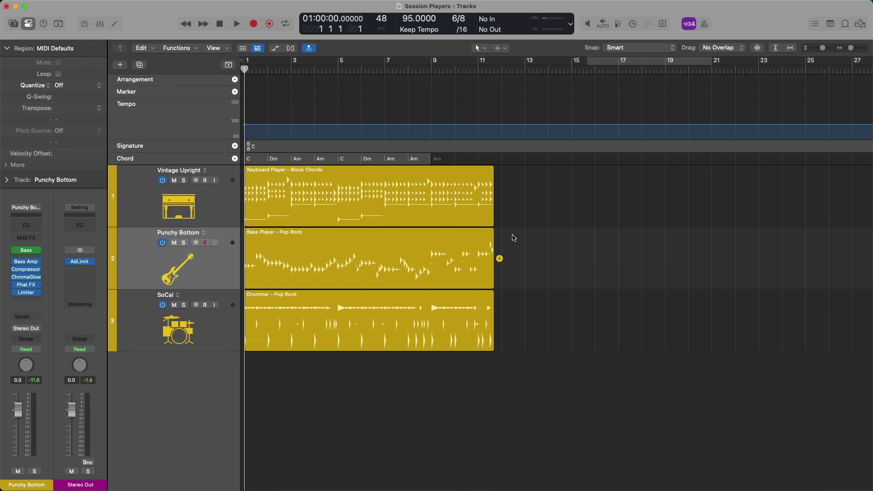
double_click(478, 239)
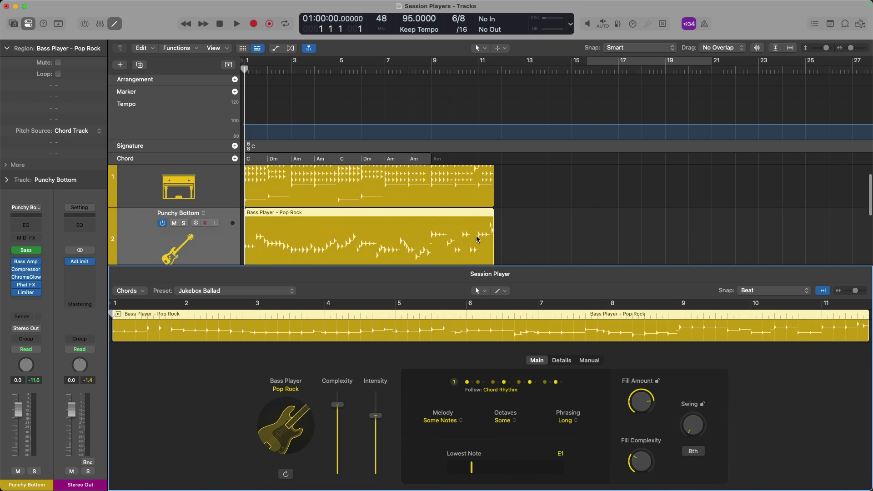
click(144, 291)
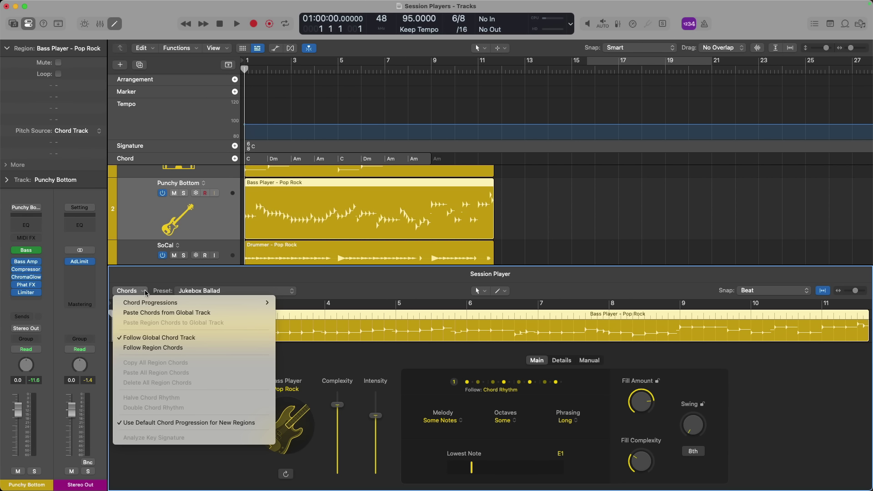
click(217, 313)
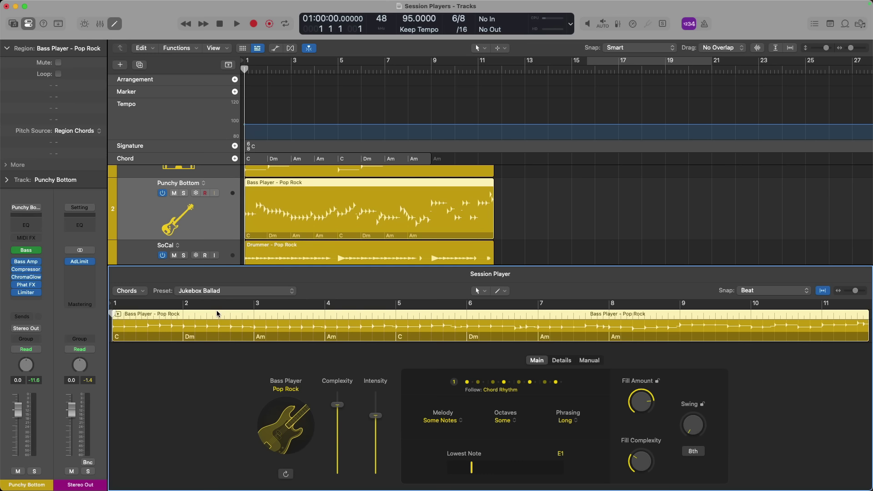
key(e)
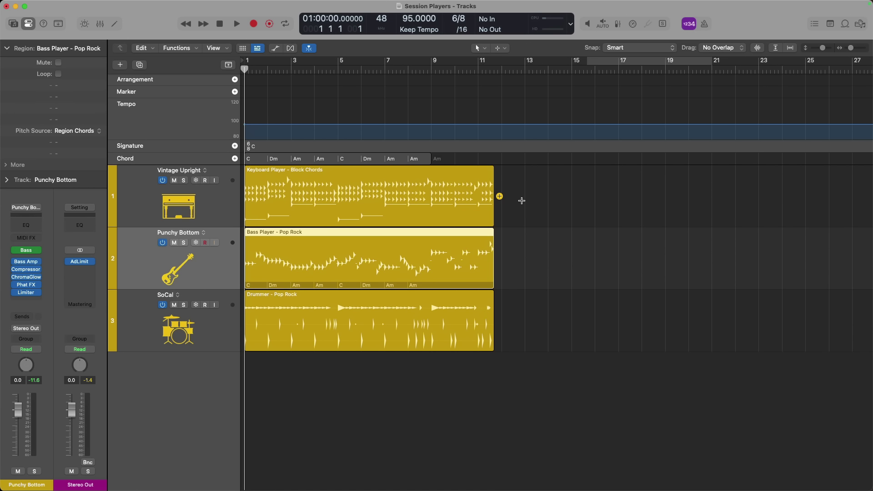
Select all three session regions and review the Bass and Keyboard Player region settings.
drag(511, 174, 431, 342)
double_click(400, 248)
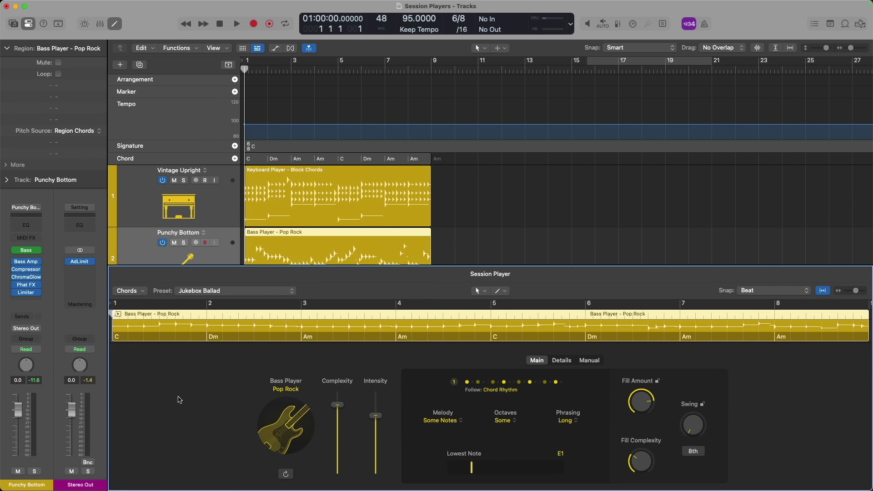
scroll(302, 245, down, 2)
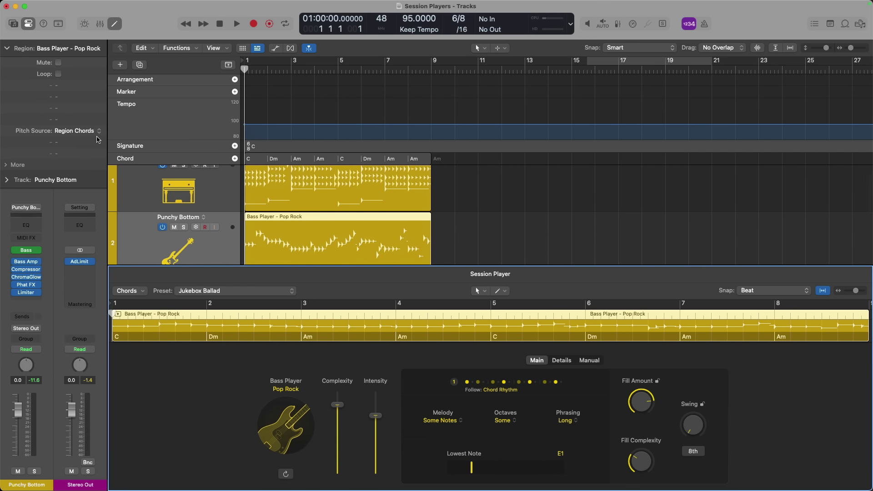
scroll(328, 239, up, 2)
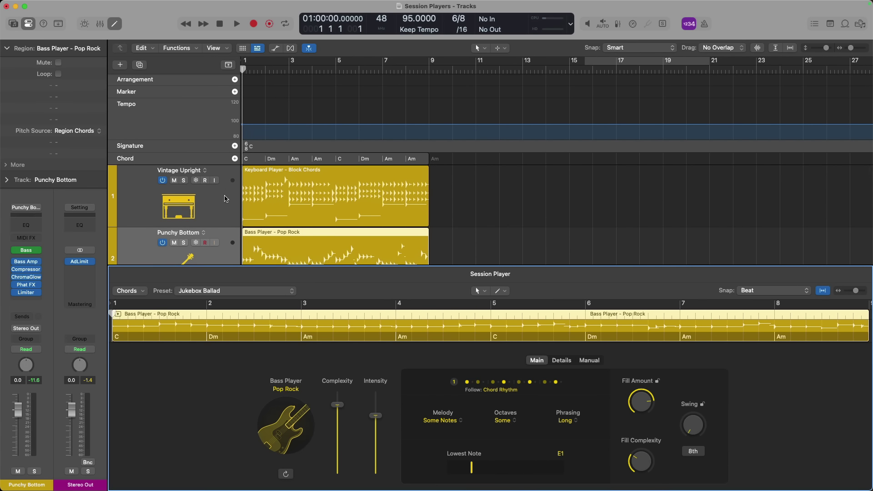
click(226, 199)
scroll(269, 204, down, 2)
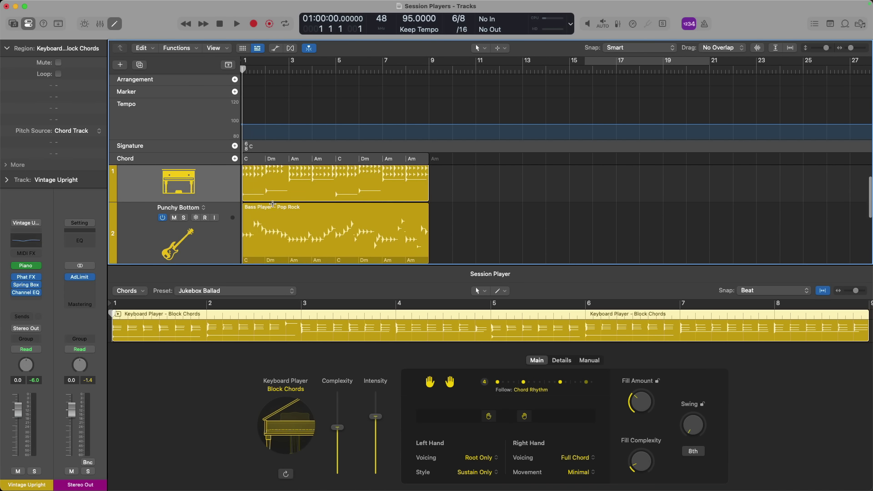
Set the root note of the chord track's first chord to G, replacing C.
click(252, 161)
click(252, 162)
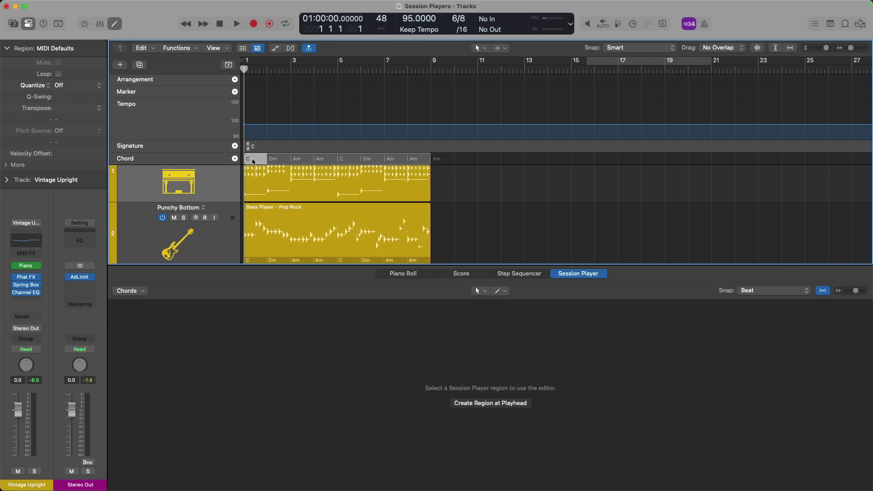
double_click(254, 161)
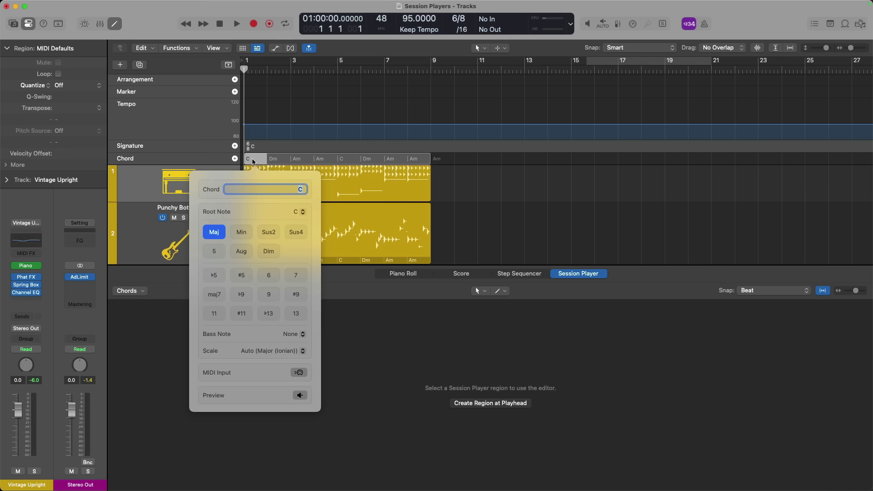
click(302, 212)
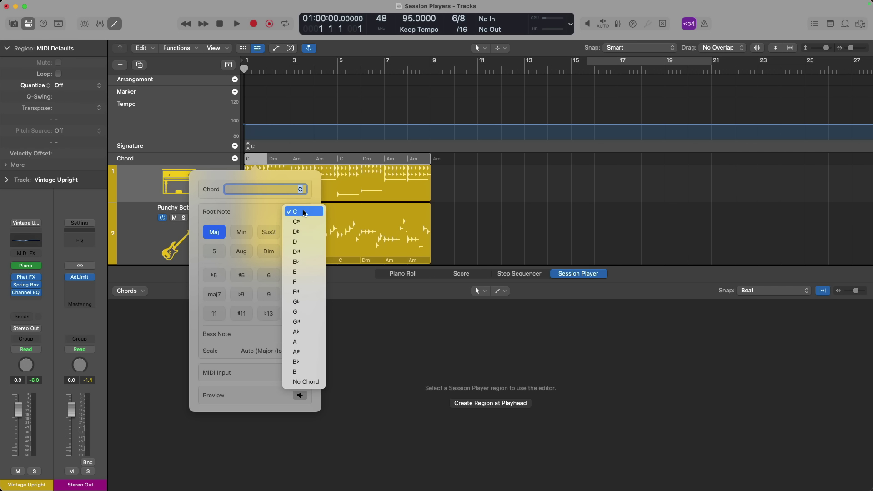
click(302, 310)
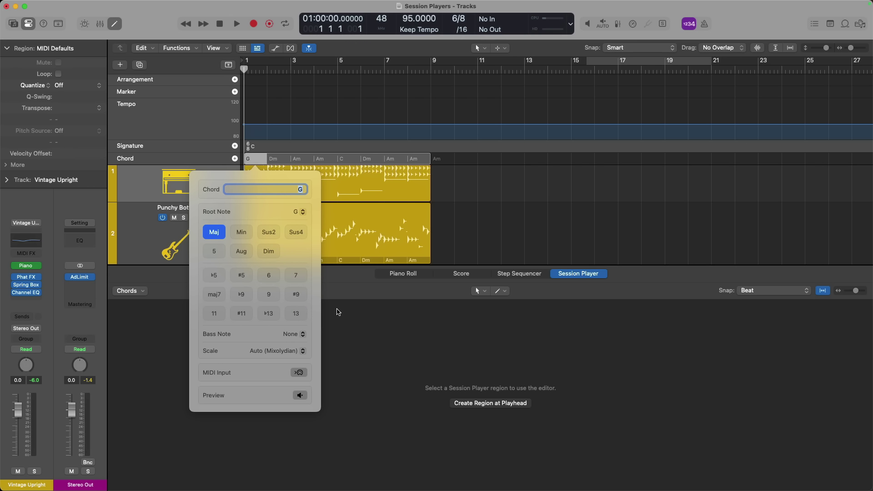
click(337, 311)
Play the song to hear the G chord, close the Session Player editor, then stop.
key(space)
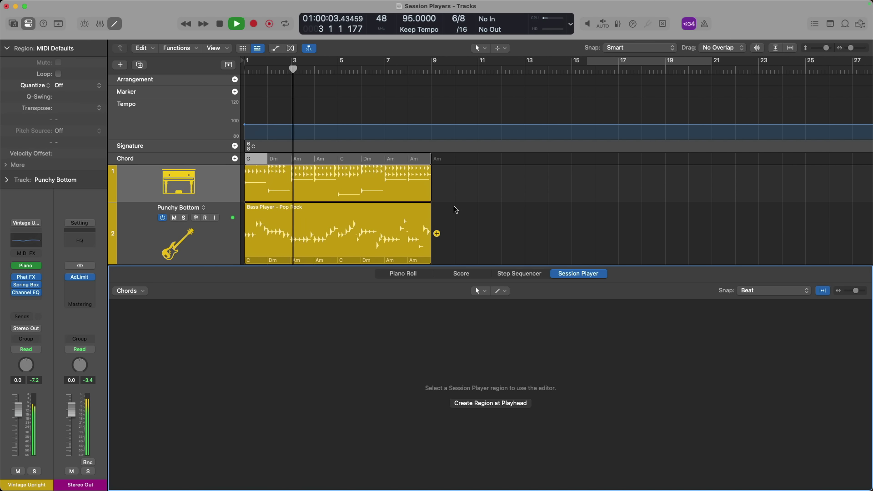
key(e)
key(space)
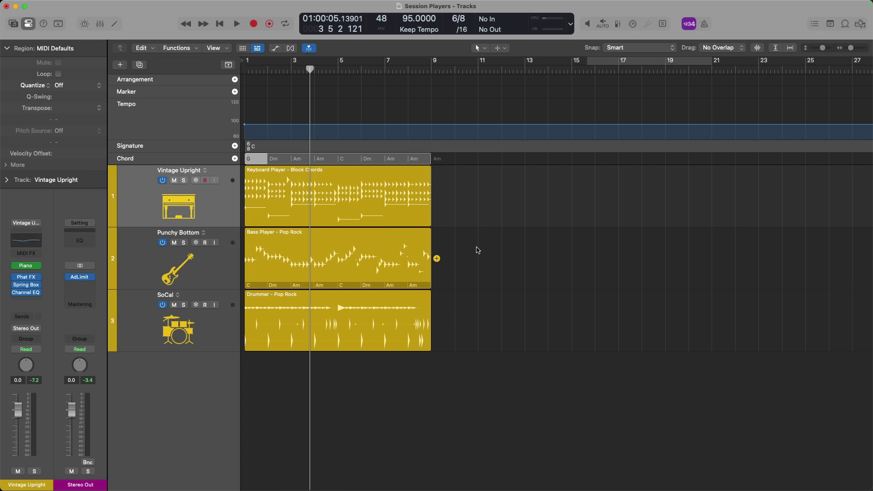
Add second Keyboard Player, Bass Player and Drummer regions right after the first ones.
key(Return)
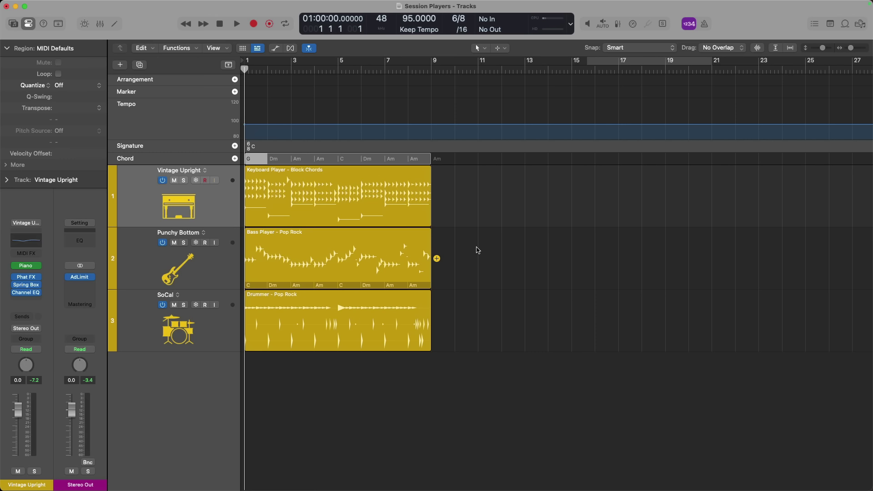
click(437, 196)
click(437, 258)
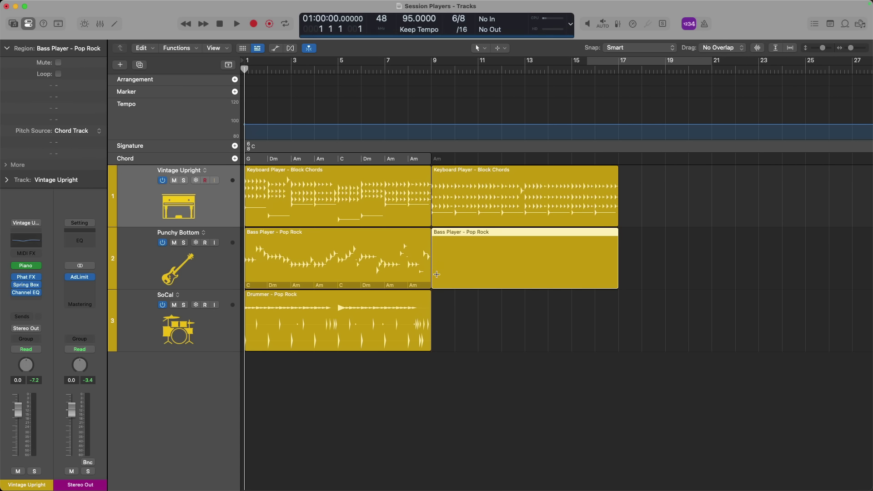
click(436, 324)
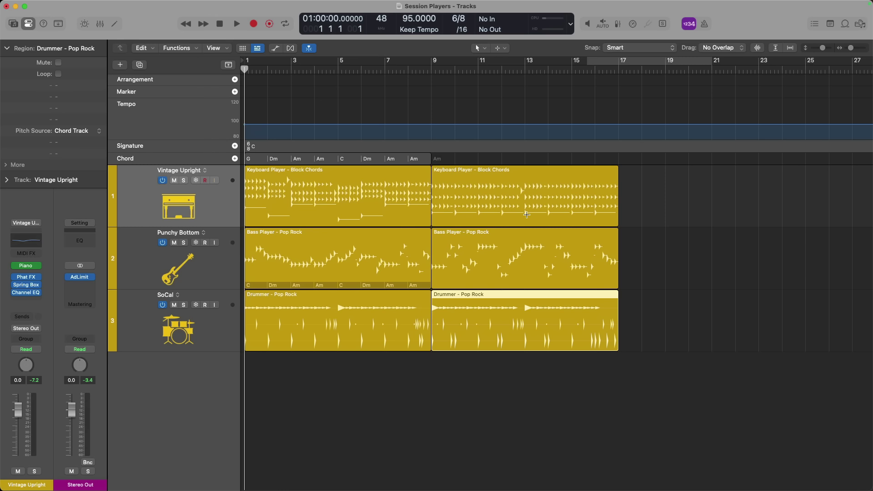
Play the arrangement from bar 9, stop, and return the playhead to bar 9.
click(434, 67)
key(space)
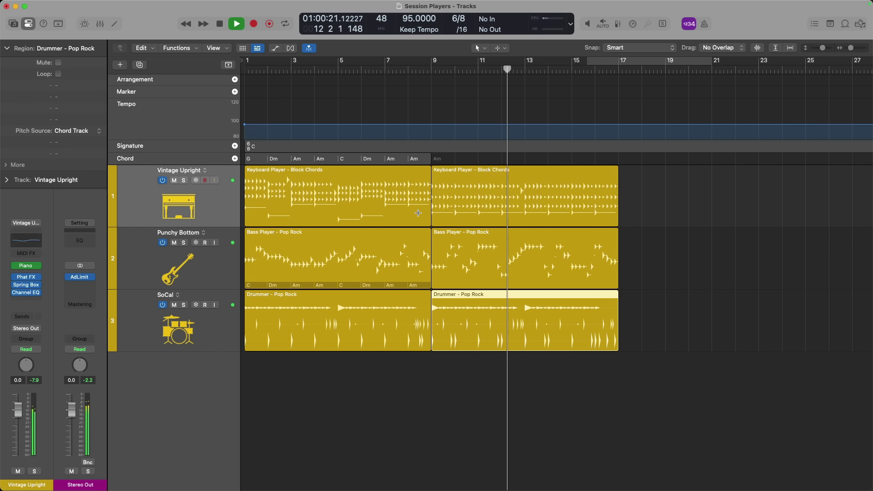
key(space)
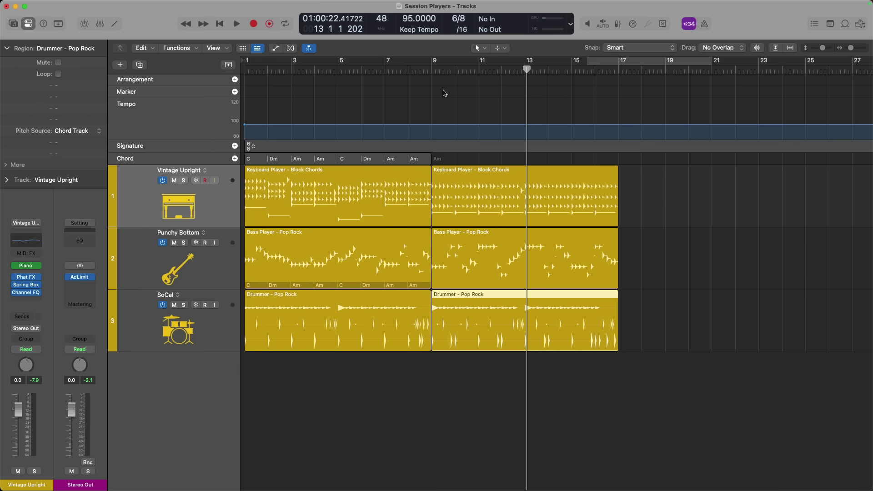
click(432, 69)
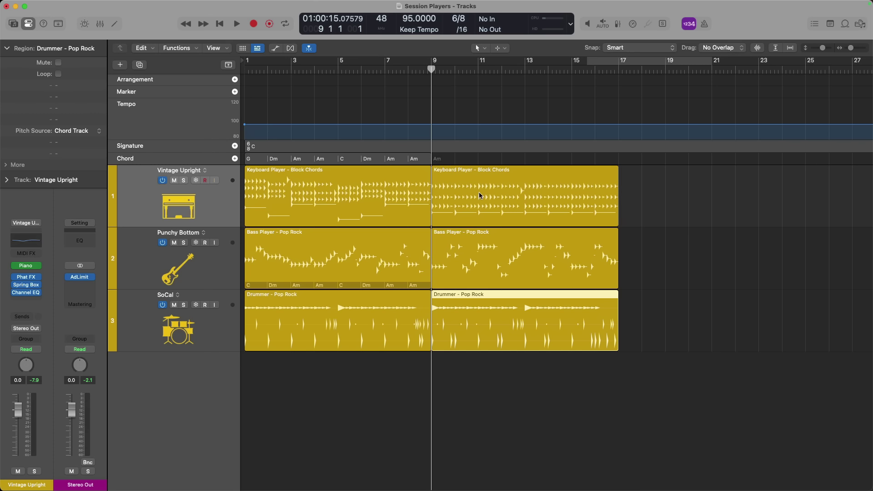
Add a new C chord at bar 9 and shorten it to end near bar 10.
click(235, 159)
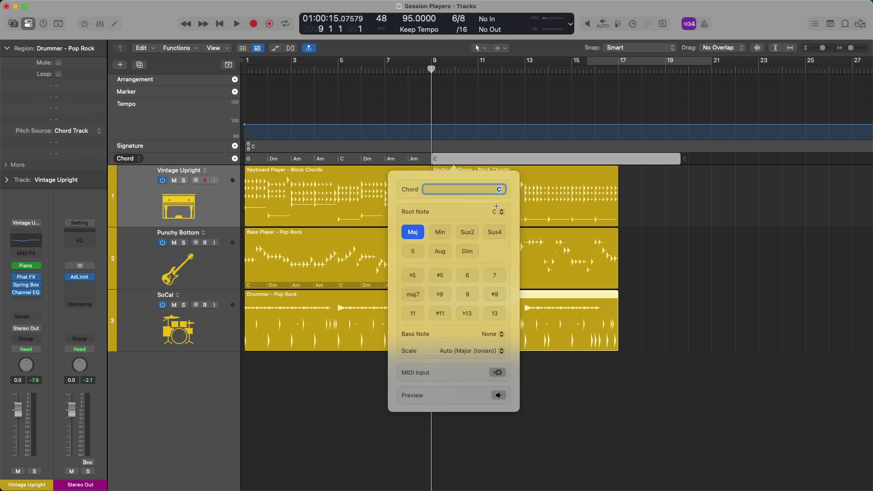
click(624, 197)
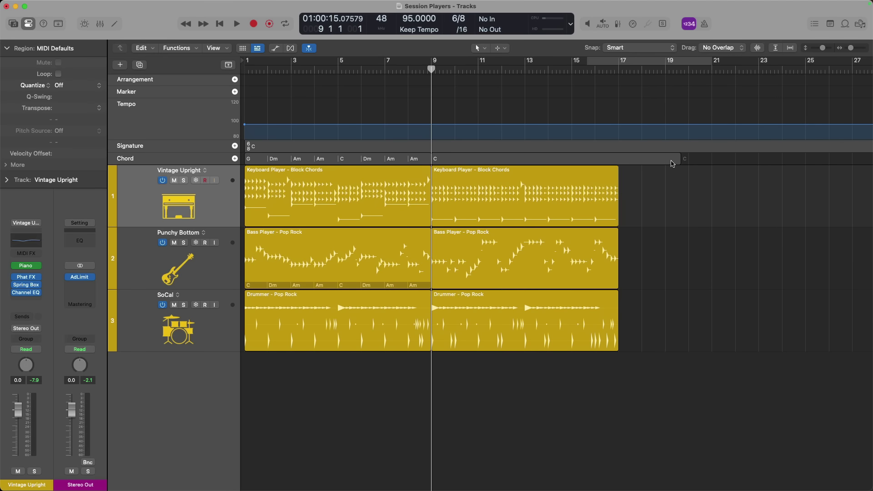
drag(681, 159, 454, 157)
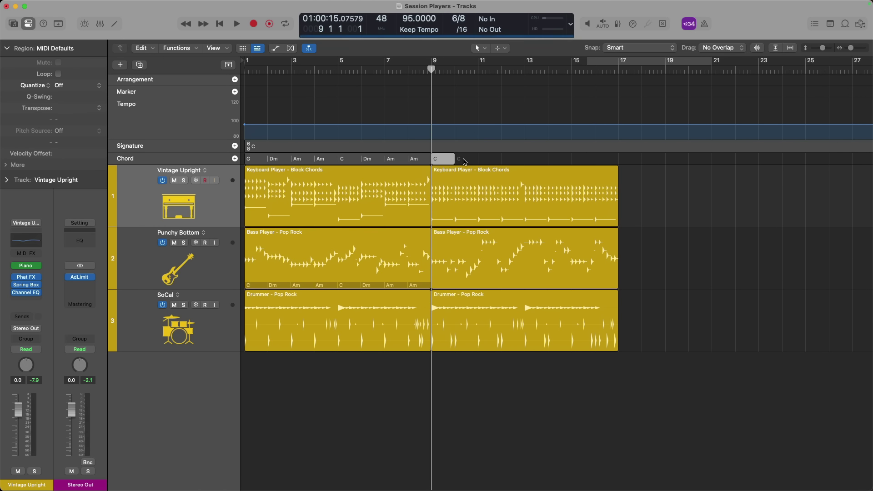
Create a G chord after the C chord and shorten it to end at bar 11.
right_click(461, 161)
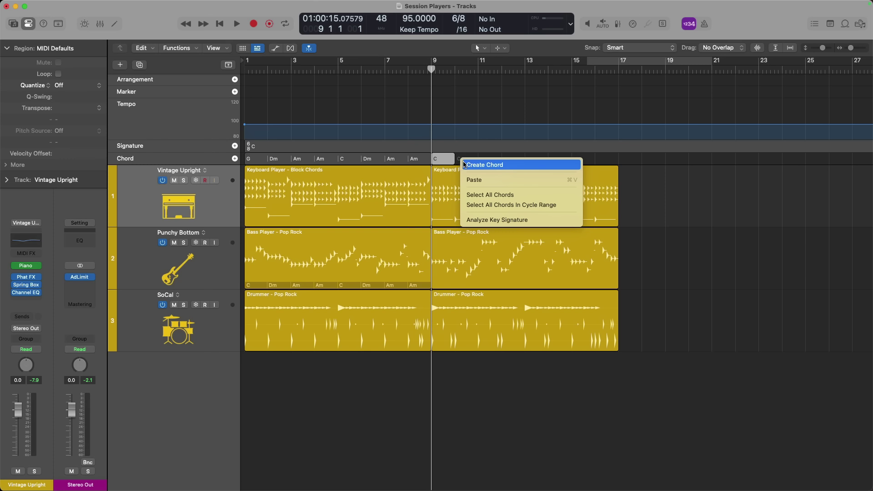
click(464, 164)
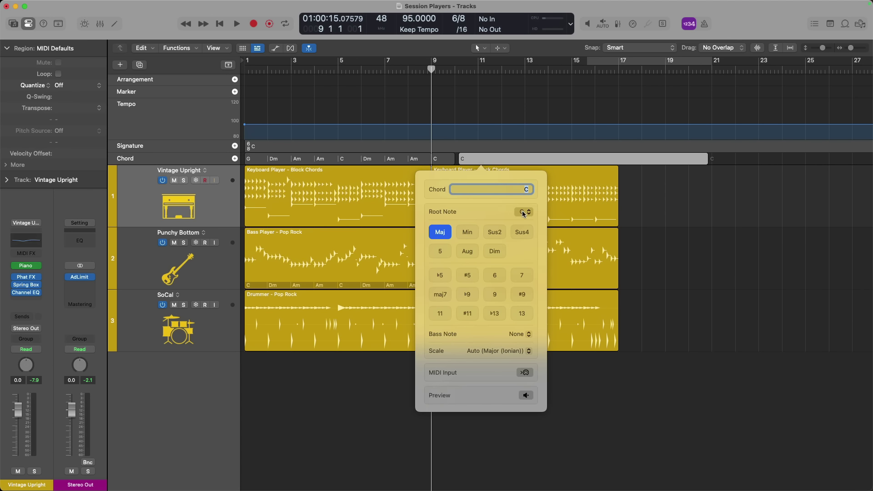
click(526, 212)
click(531, 312)
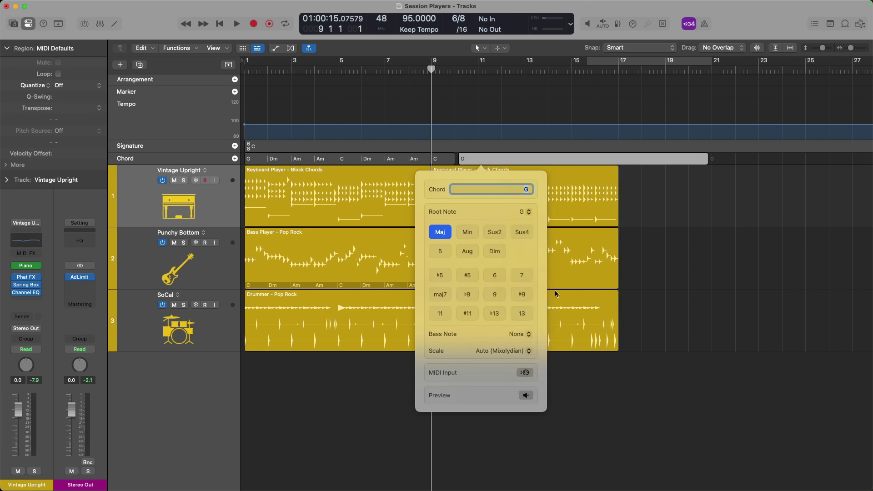
click(672, 184)
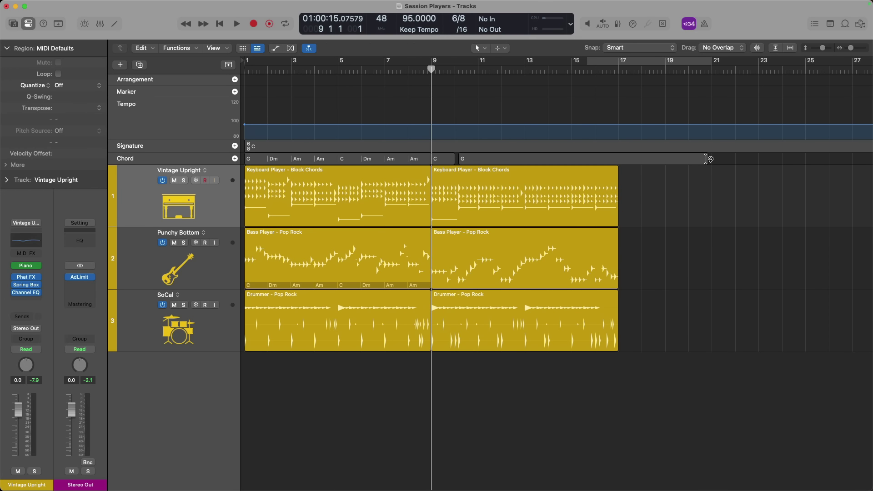
drag(704, 163, 477, 161)
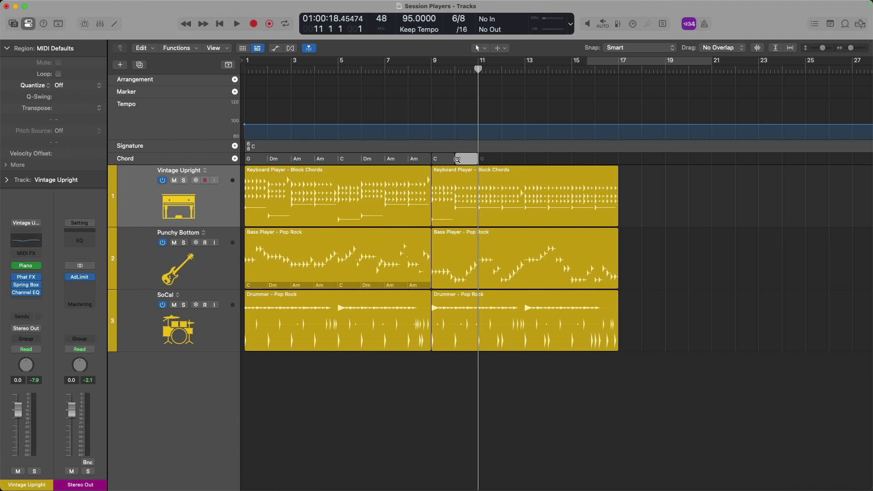
Create a chord at bar 11 with root note E, then add another chord after it.
key(z)
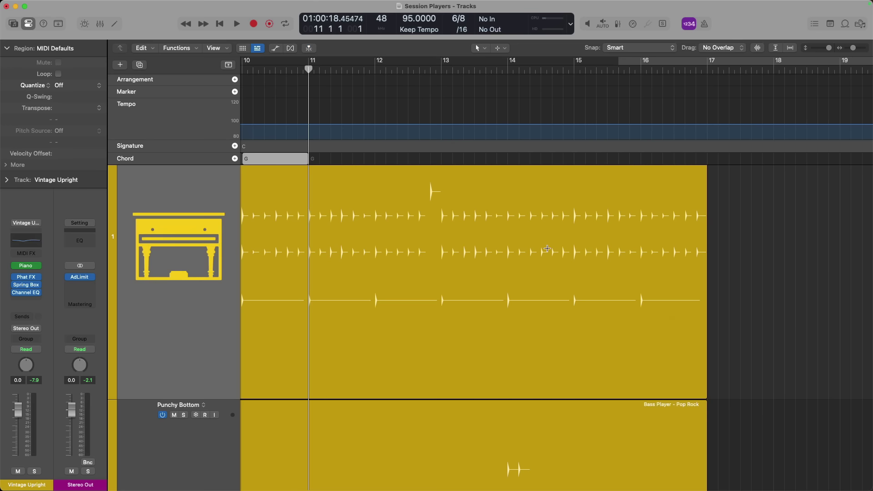
right_click(313, 160)
click(337, 166)
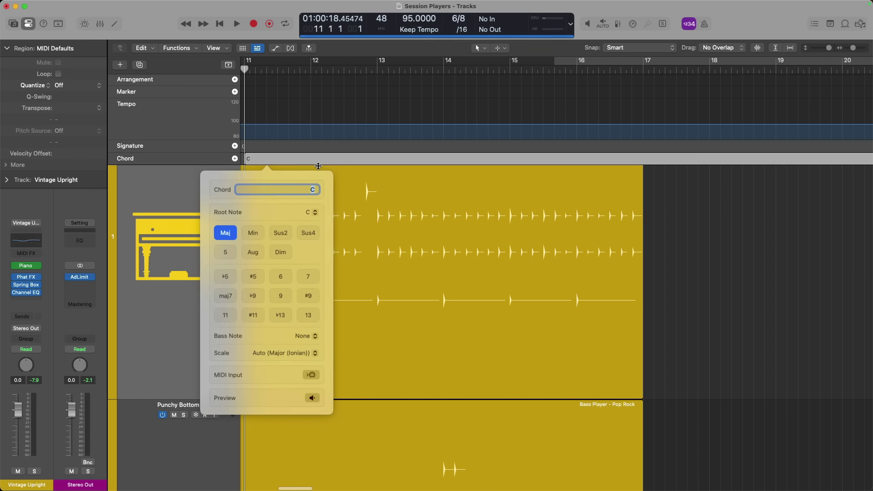
key(z)
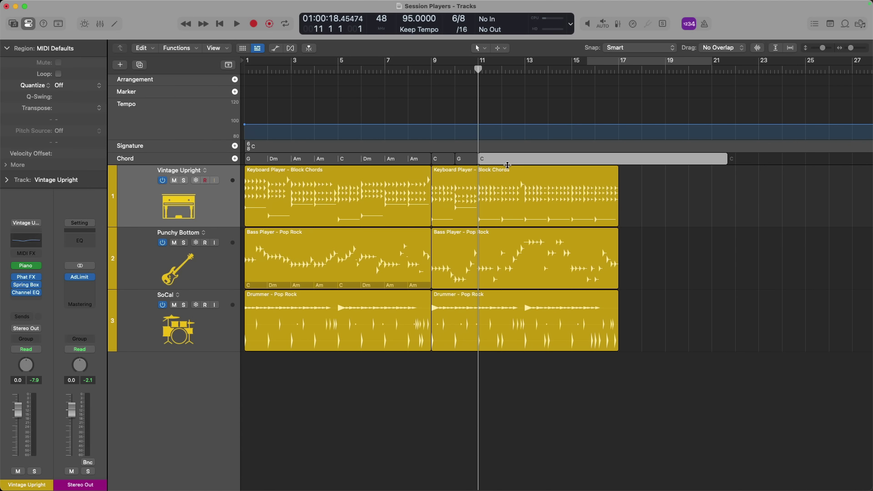
double_click(493, 161)
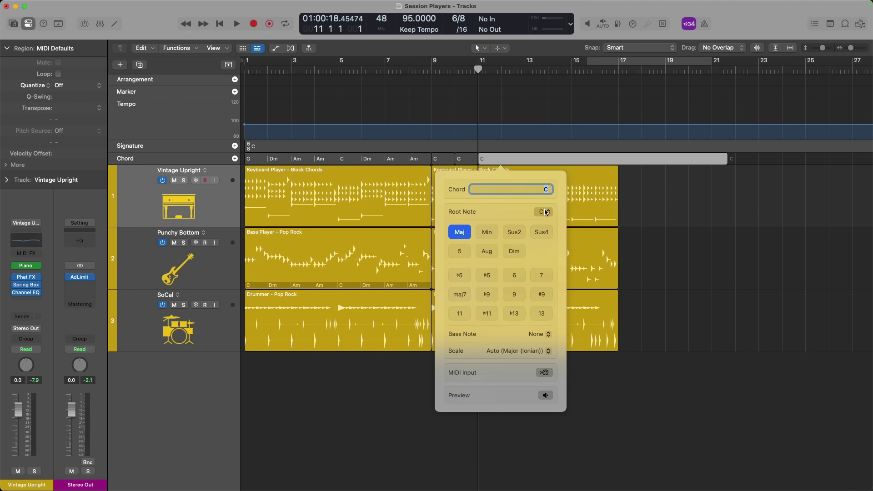
click(548, 214)
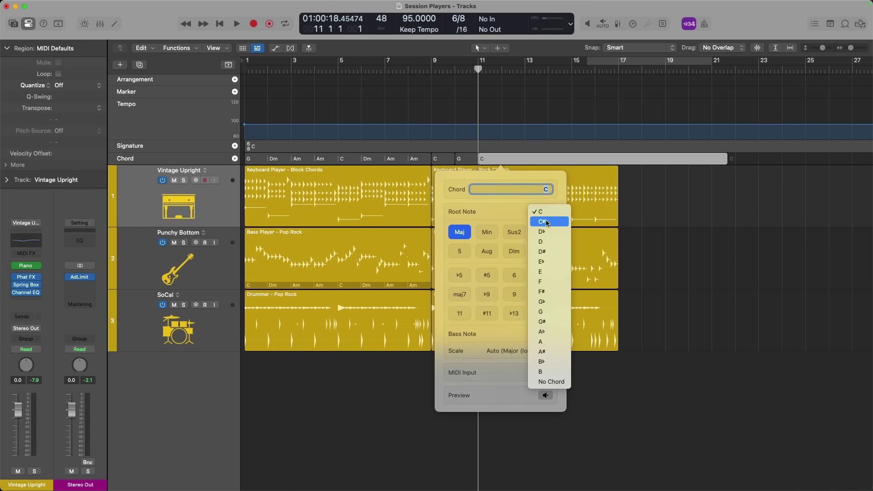
click(555, 268)
click(681, 241)
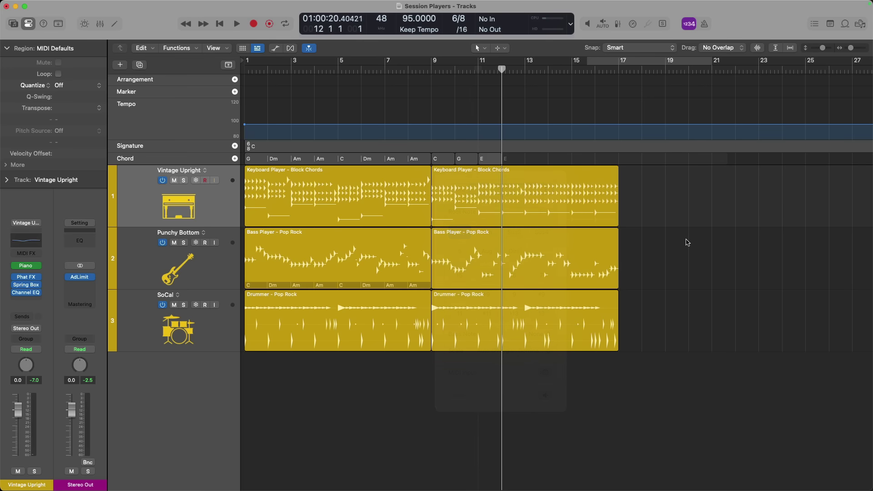
click(235, 158)
Make the new chord an F and shorten it to one bar.
text(F)
click(680, 179)
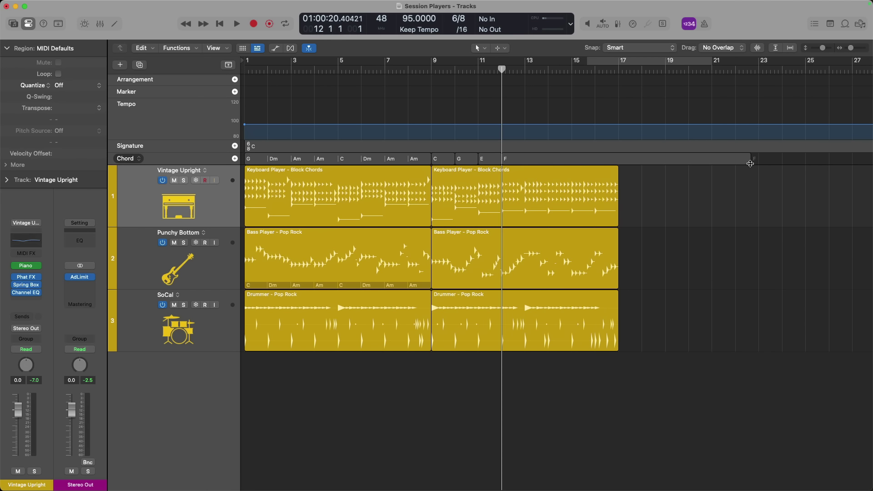
drag(749, 162, 525, 159)
Play the C, G, E, F progression from bar 9, then select the bar-9 Bass and Keyboard regions.
click(433, 81)
key(space)
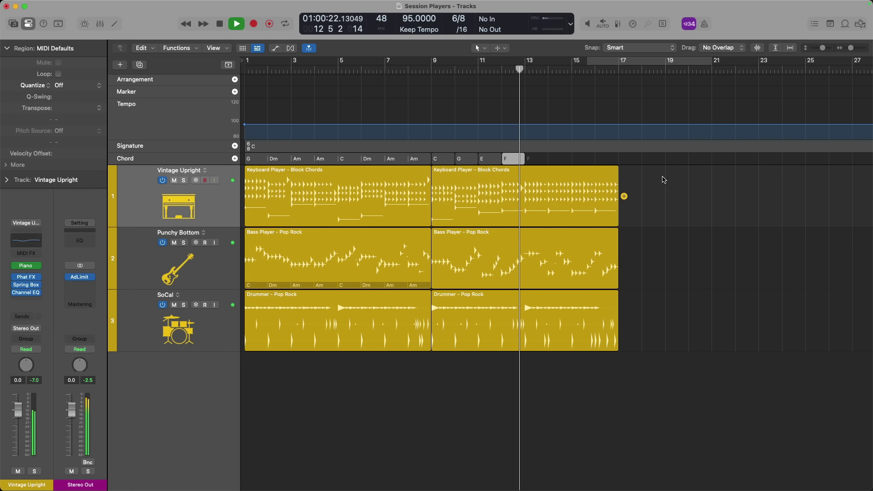
key(space)
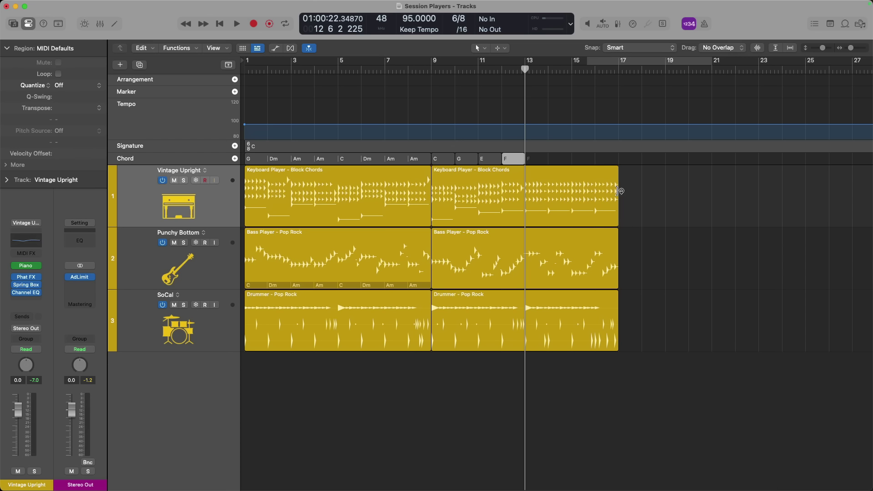
click(563, 239)
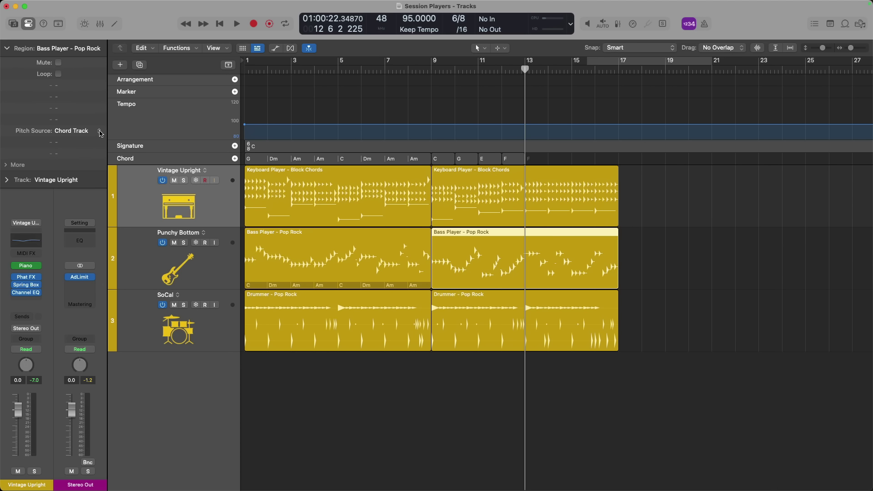
click(469, 176)
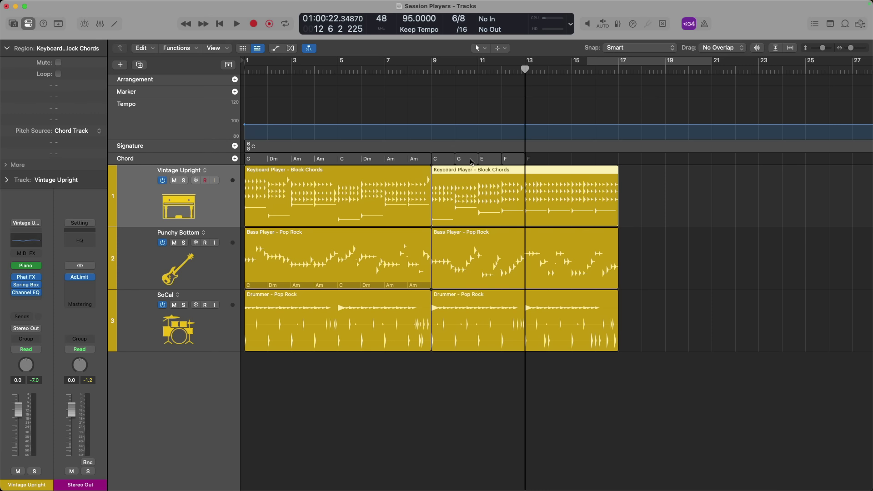
drag(471, 162, 540, 161)
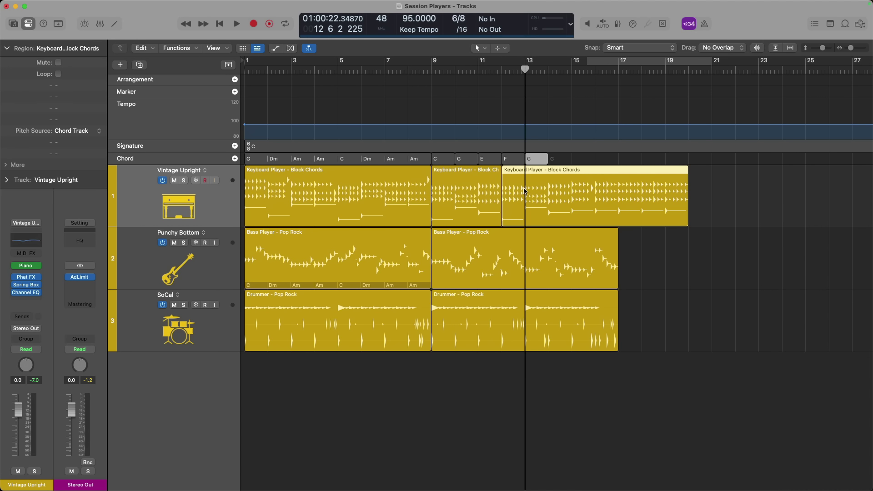
key(super+z)
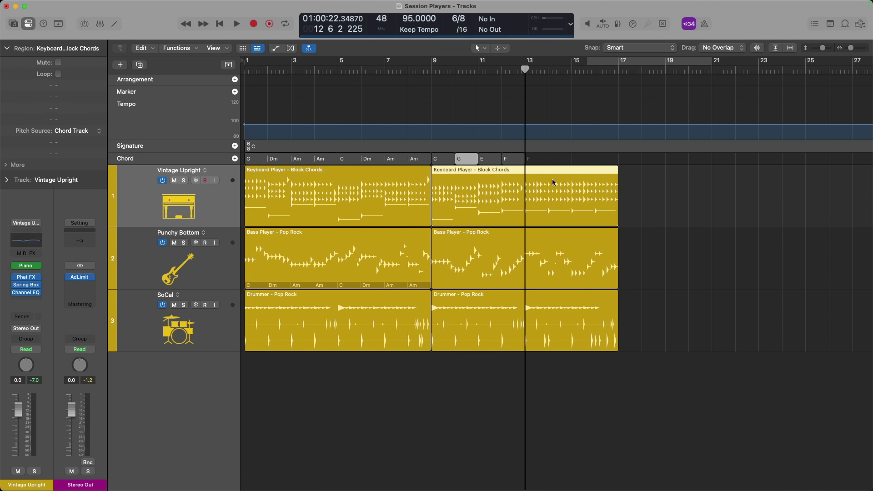
click(649, 173)
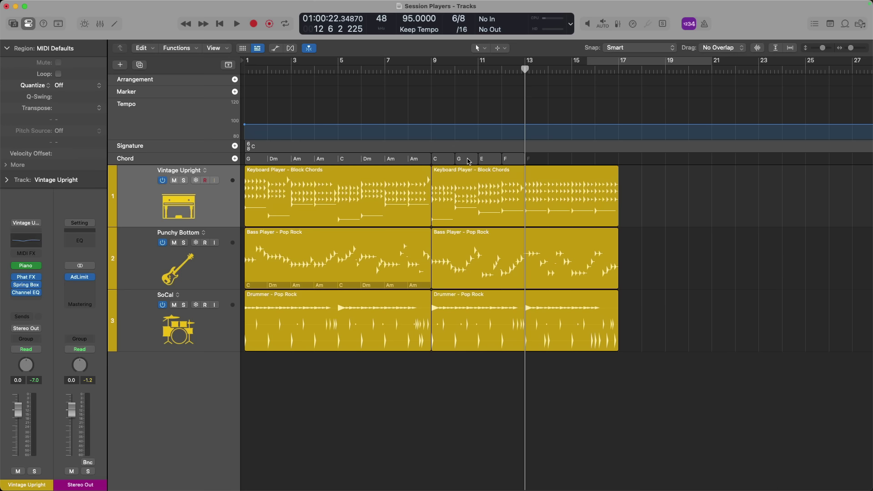
drag(469, 161, 538, 162)
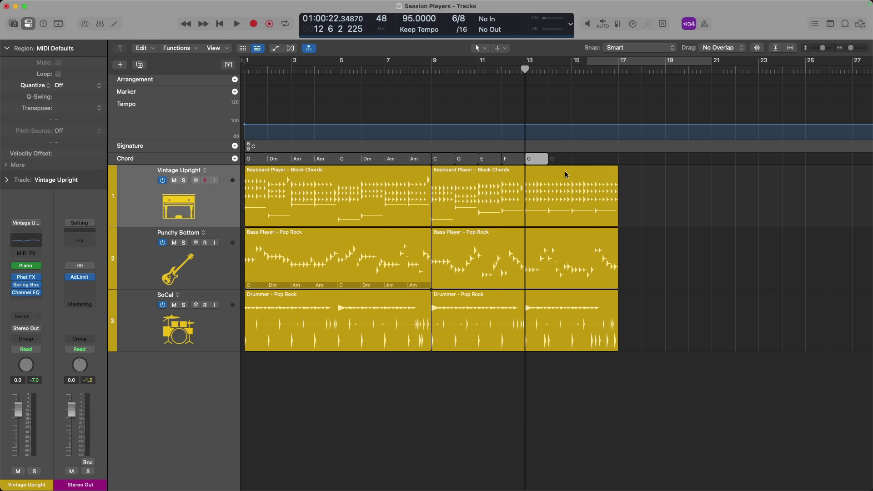
click(512, 158)
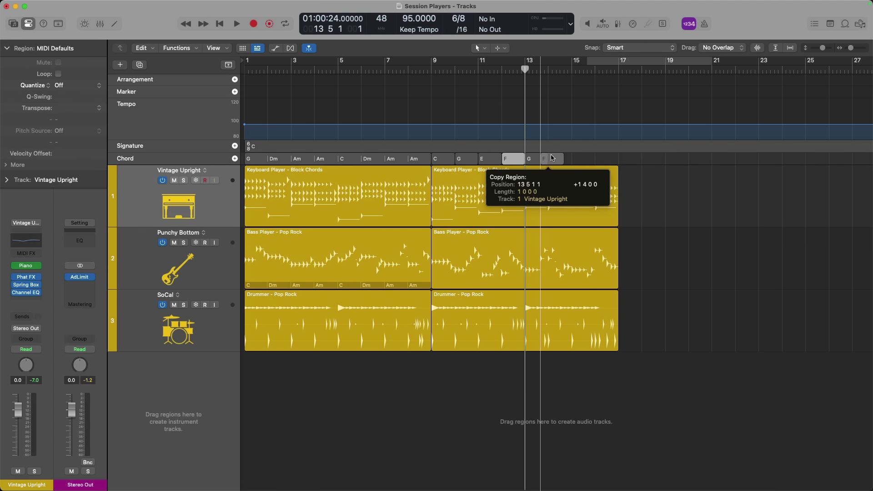
drag(554, 159, 555, 159)
drag(490, 159, 587, 161)
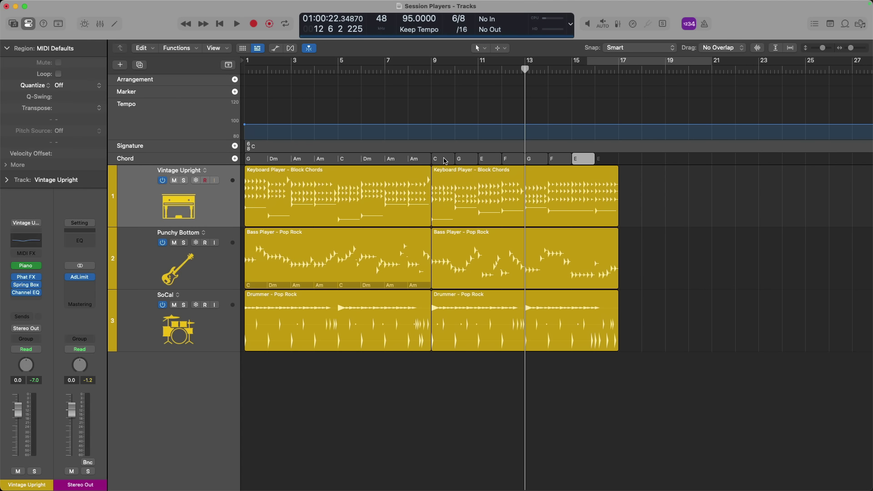
drag(445, 160, 649, 192)
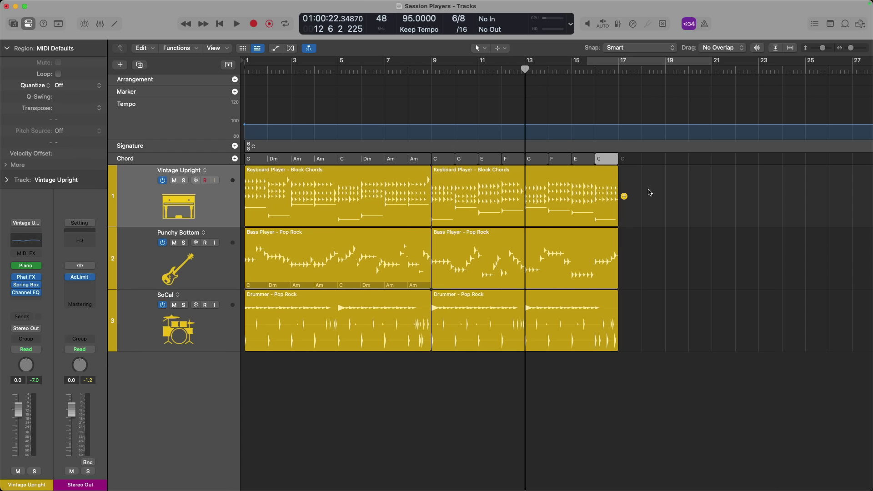
key(super+z)
key(super+z)
key(super+z)
key(super+z)
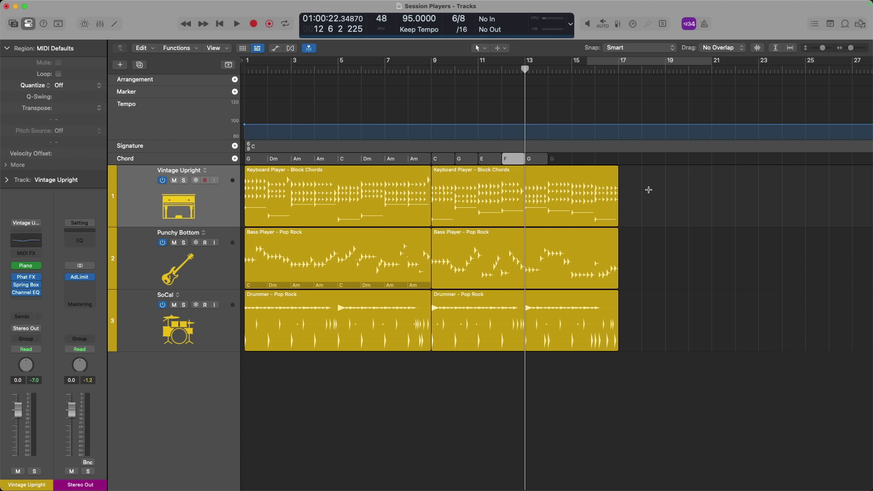
Select the C, G, E and F chords and group them into one chord region.
click(514, 159)
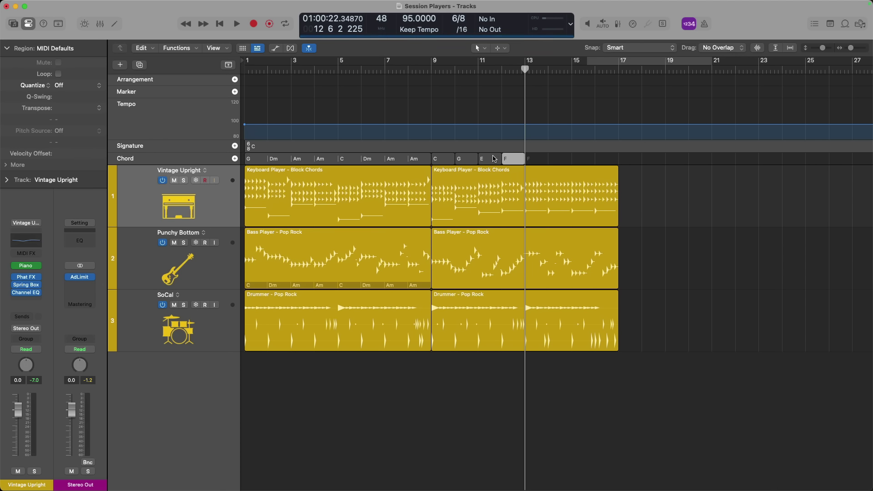
shift+click(493, 158)
shift+click(473, 158)
shift+click(443, 159)
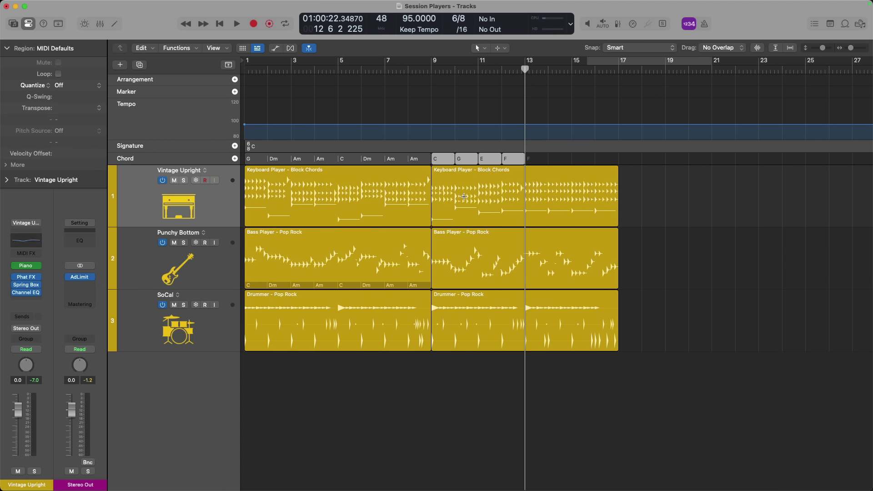
right_click(468, 160)
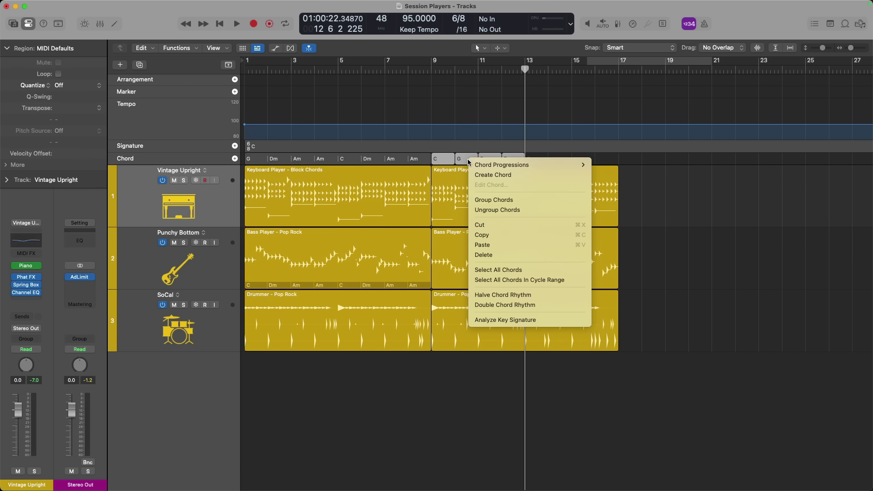
click(489, 200)
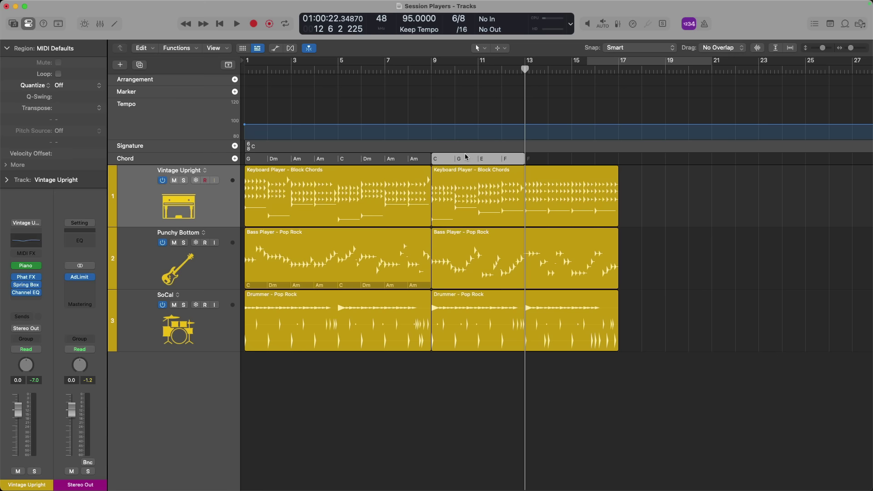
Double the chord region's rhythm and play it back from bar 9.
drag(466, 158, 557, 163)
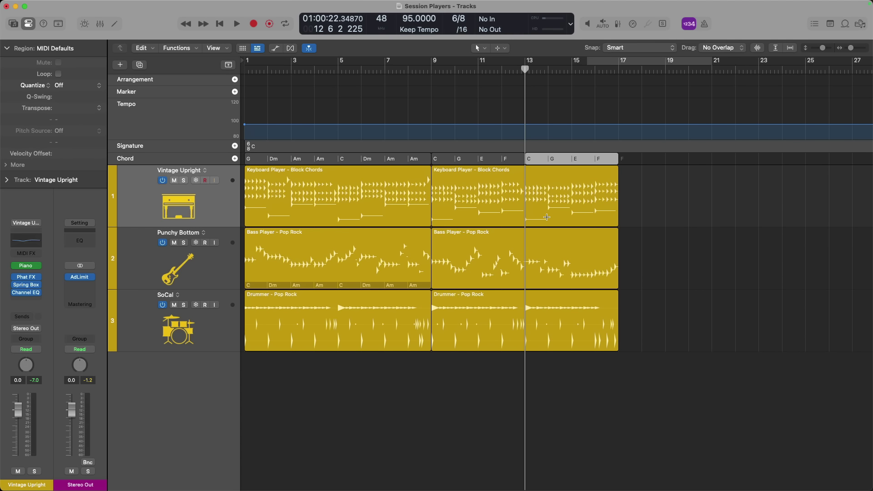
key(super+z)
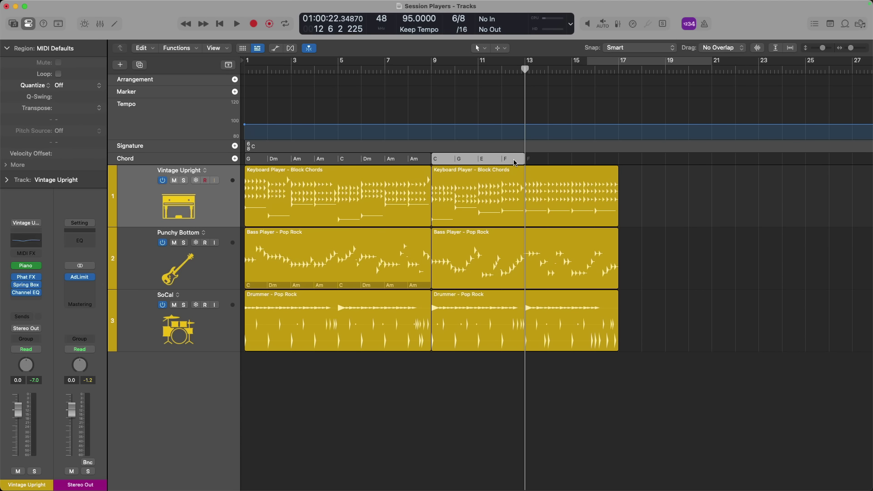
right_click(515, 162)
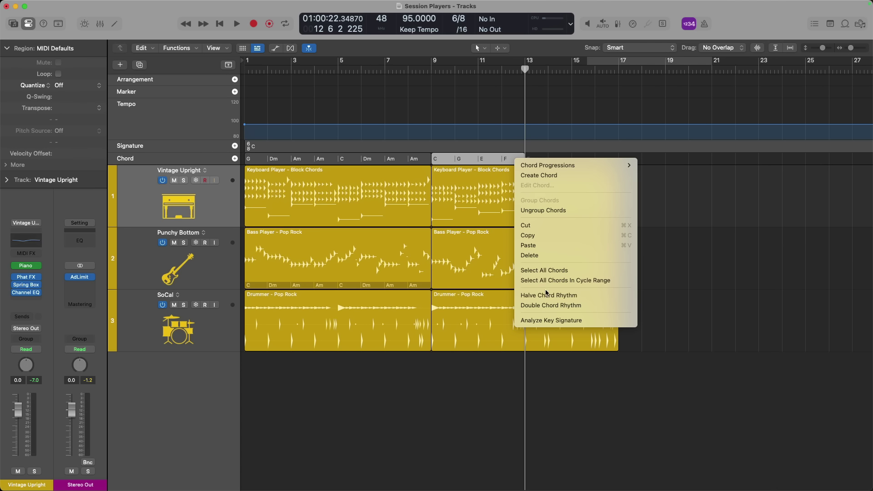
click(589, 307)
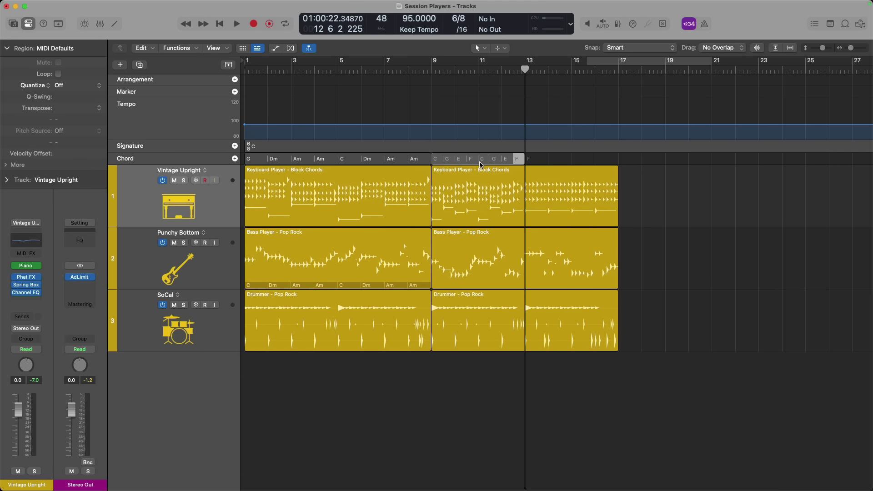
key(shift+space)
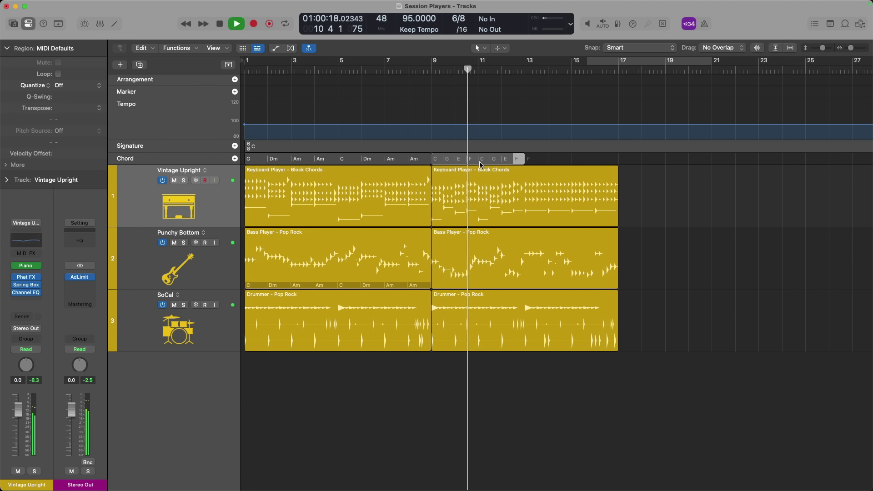
Halve the chord region's rhythm and play it back from bar 9.
key(space)
click(482, 163)
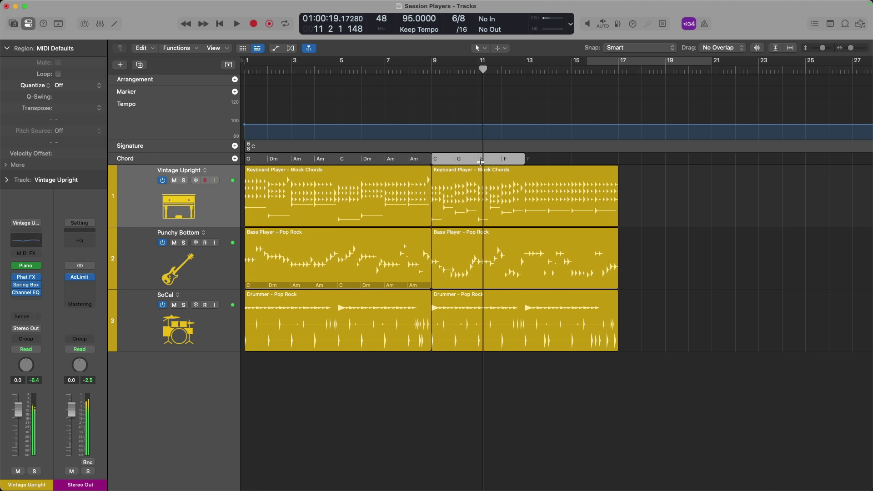
right_click(482, 162)
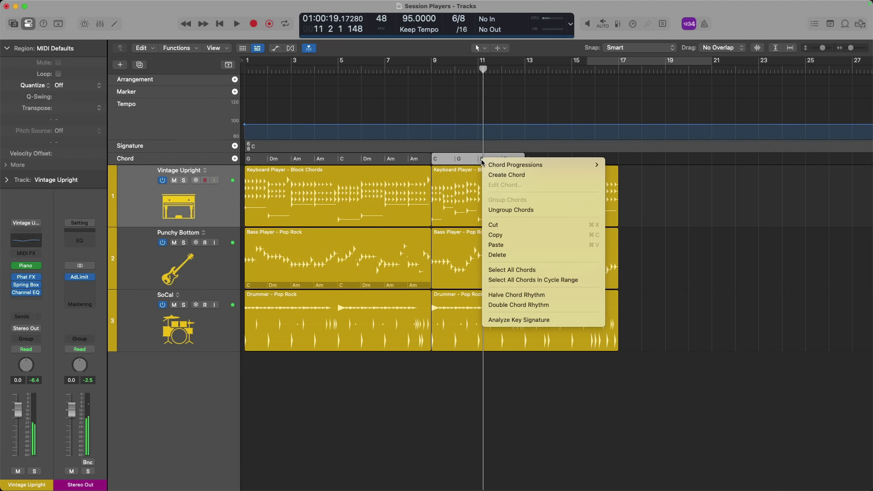
click(498, 294)
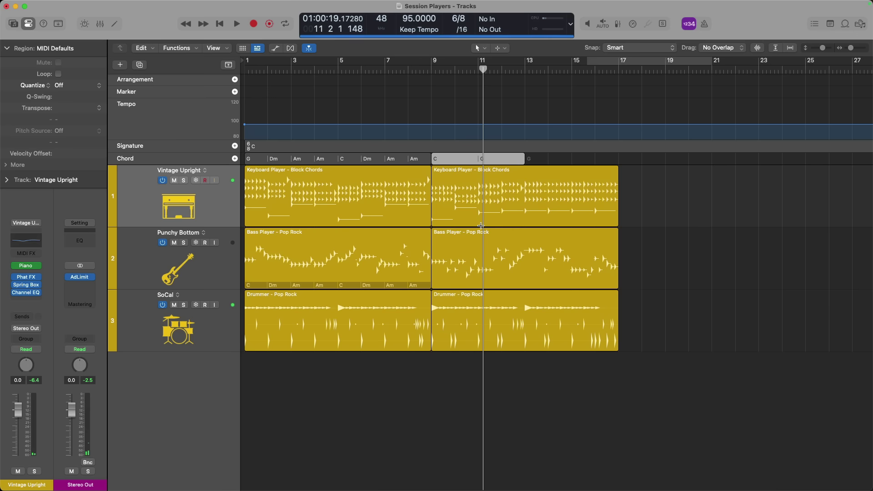
click(442, 69)
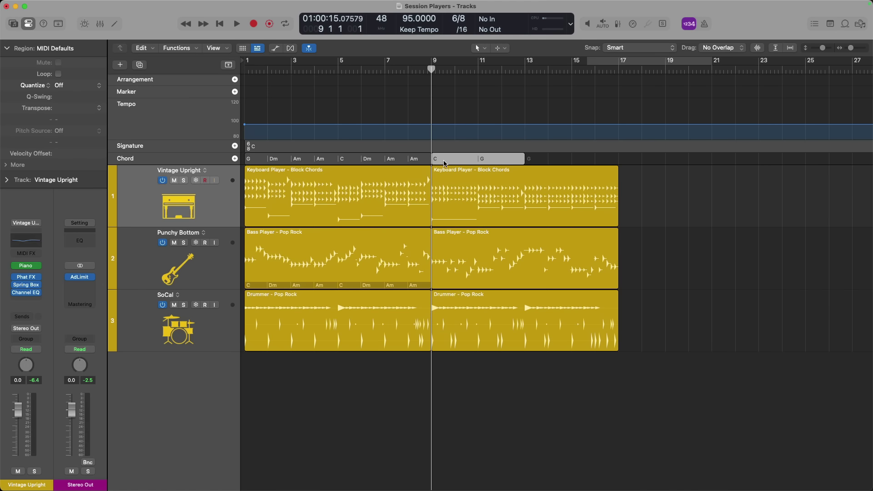
key(space)
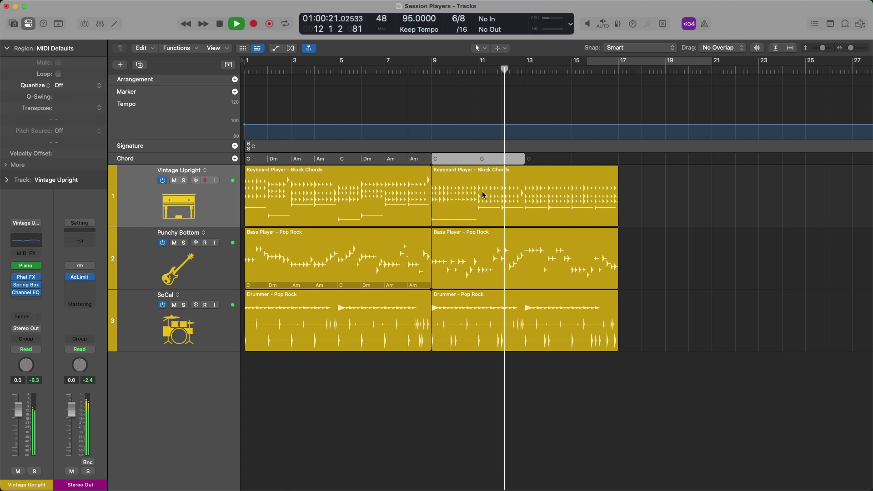
key(space)
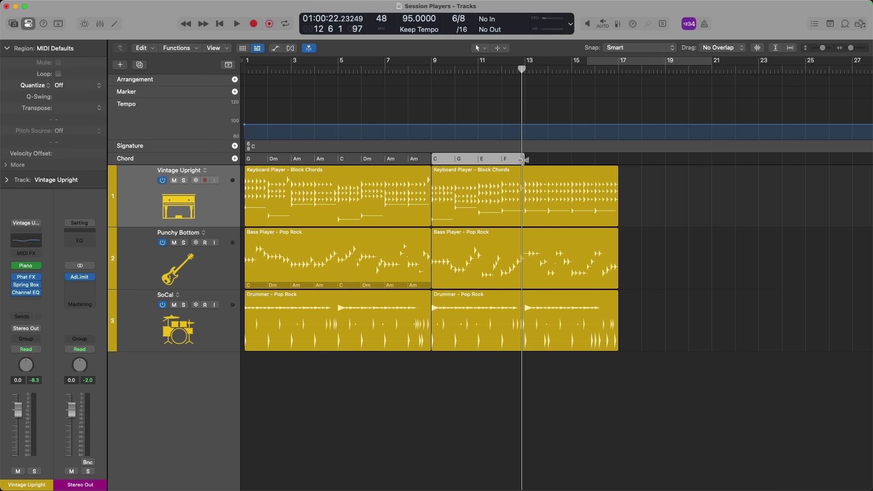
Stretch the chord region to about bar 15 and double its chord rhythm.
drag(522, 160, 619, 159)
right_click(508, 160)
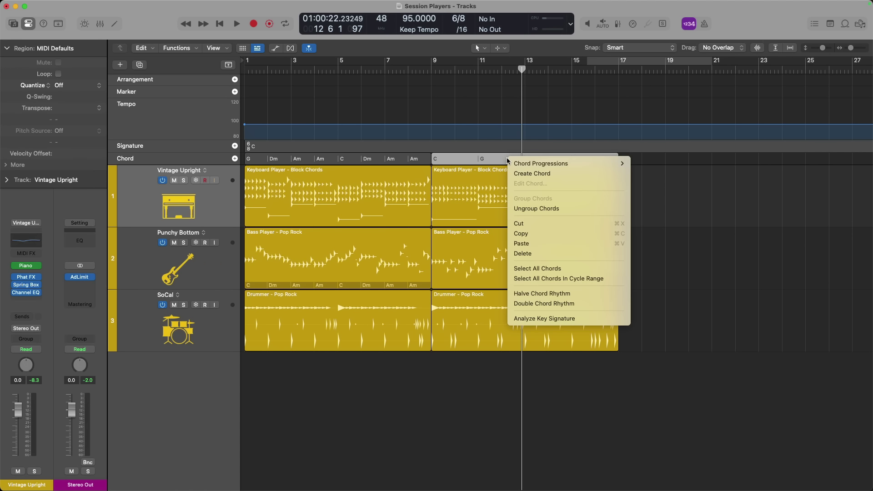
click(597, 304)
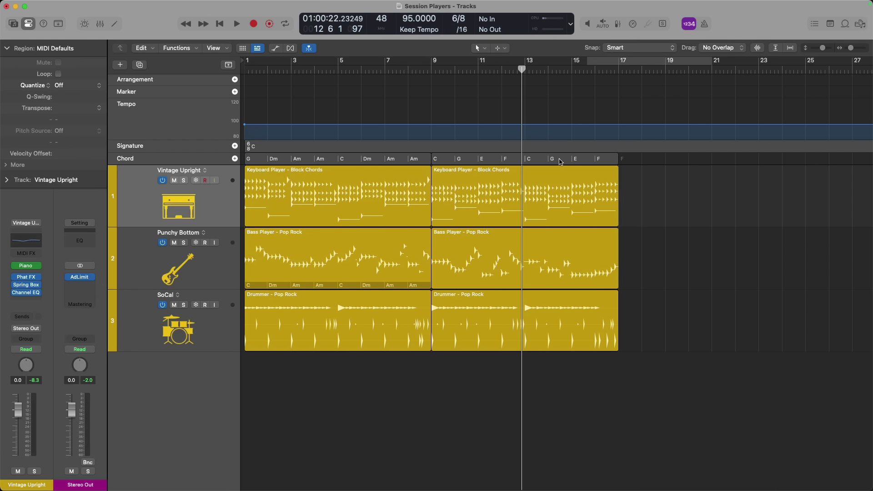
click(559, 161)
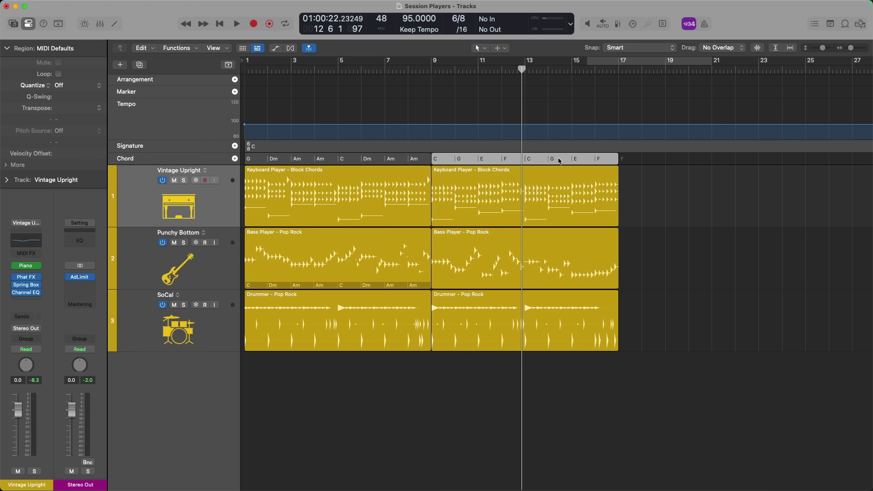
Repeat the Keyboard Player region and its tail, then the chord section into bars 17–25.
click(554, 173)
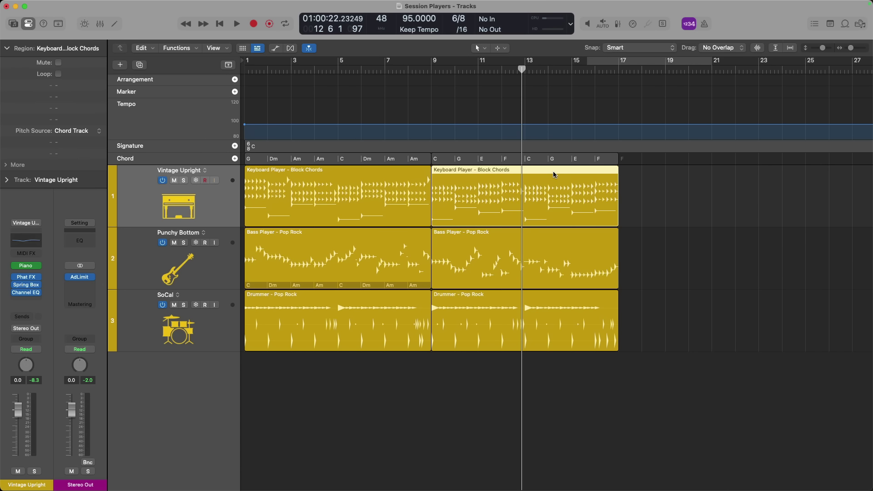
key(super+r)
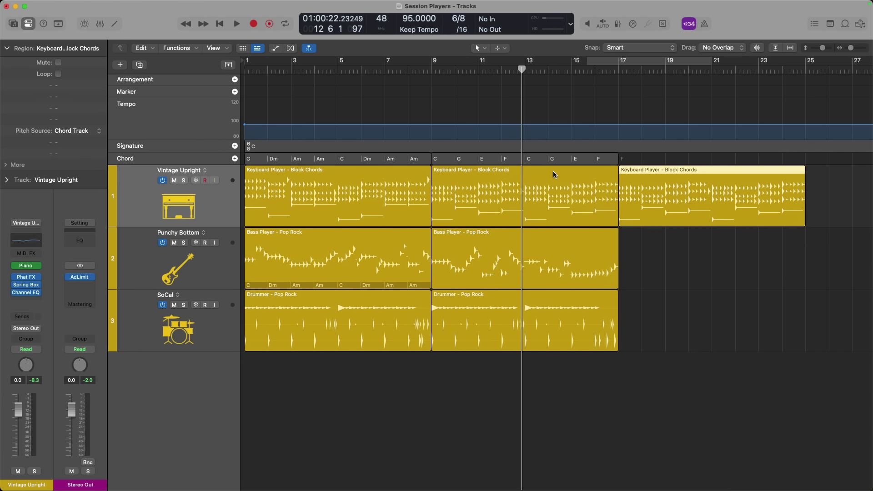
key(super+Left)
key(super+Left)
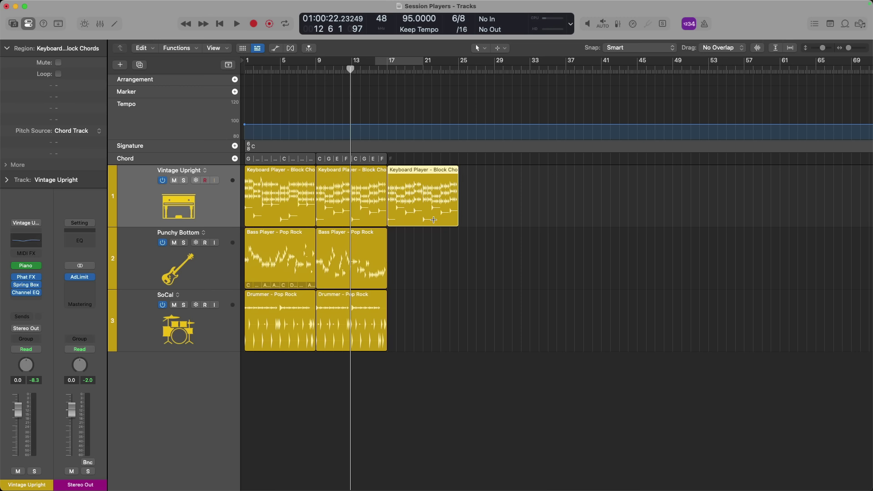
drag(434, 219, 477, 225)
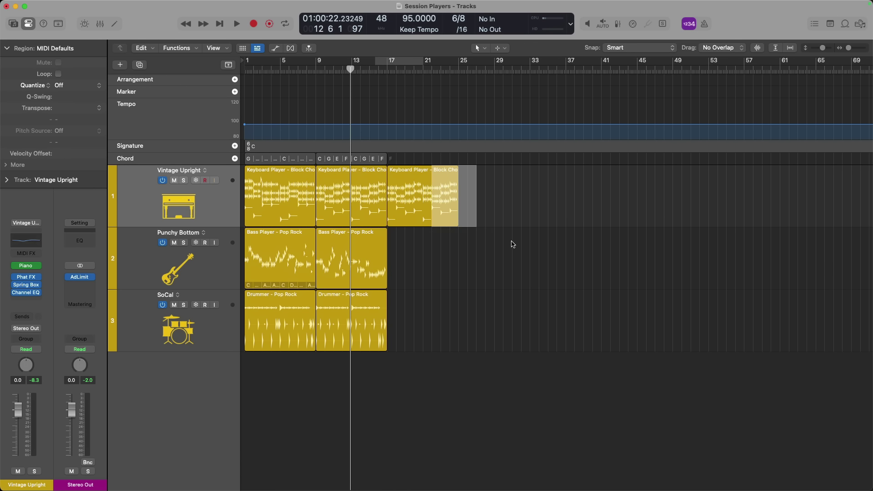
key(super+r)
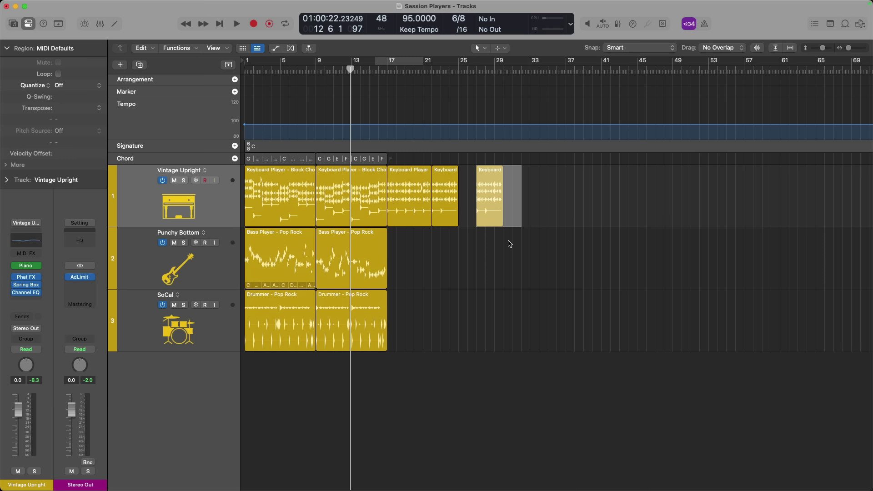
click(341, 160)
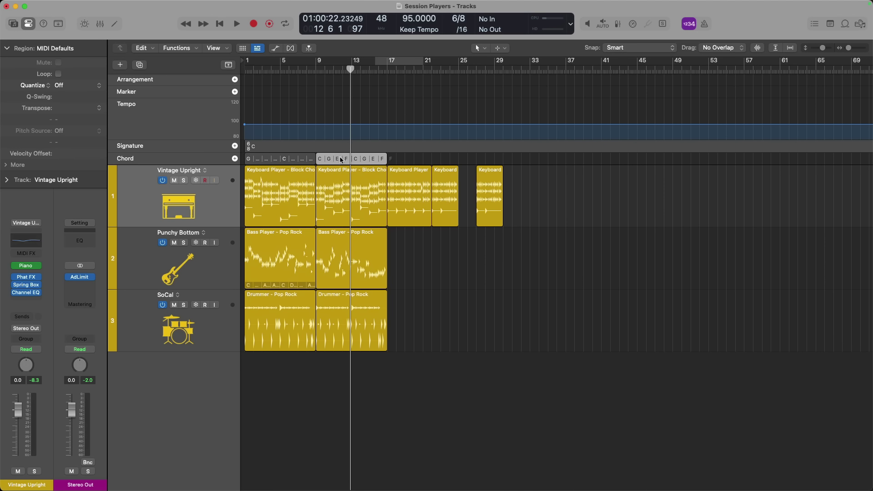
key(super+r)
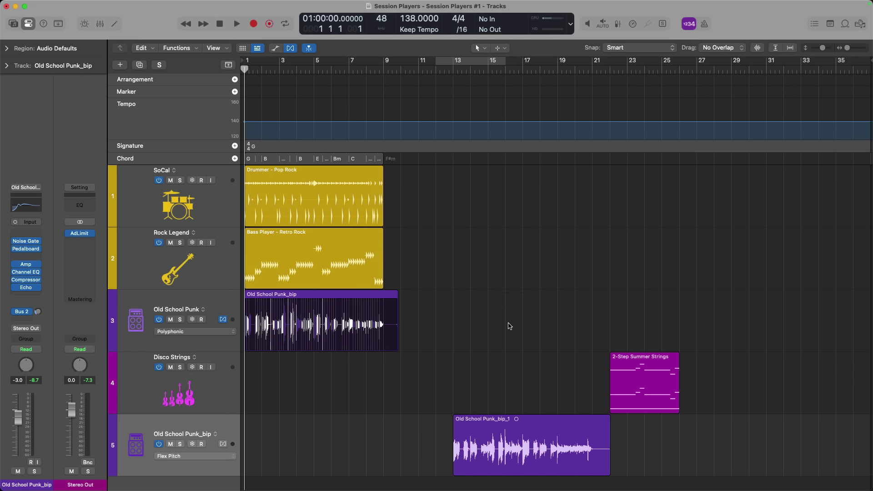
drag(511, 420, 509, 157)
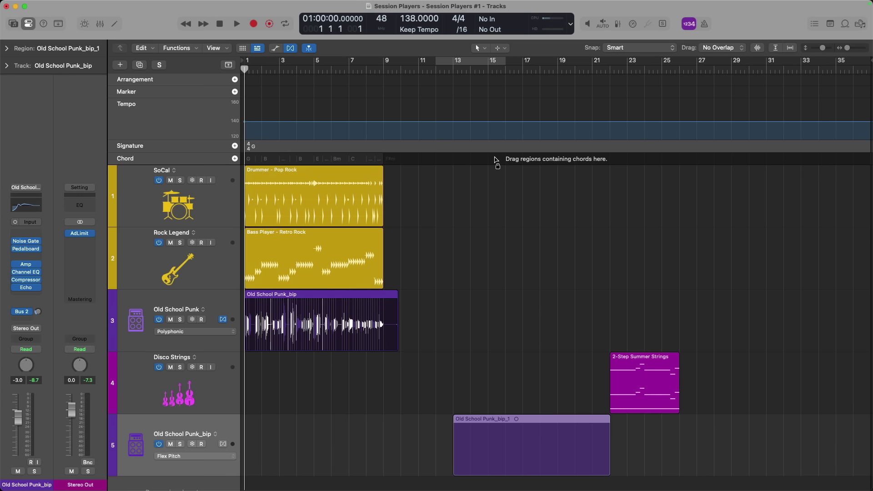
drag(496, 159, 496, 160)
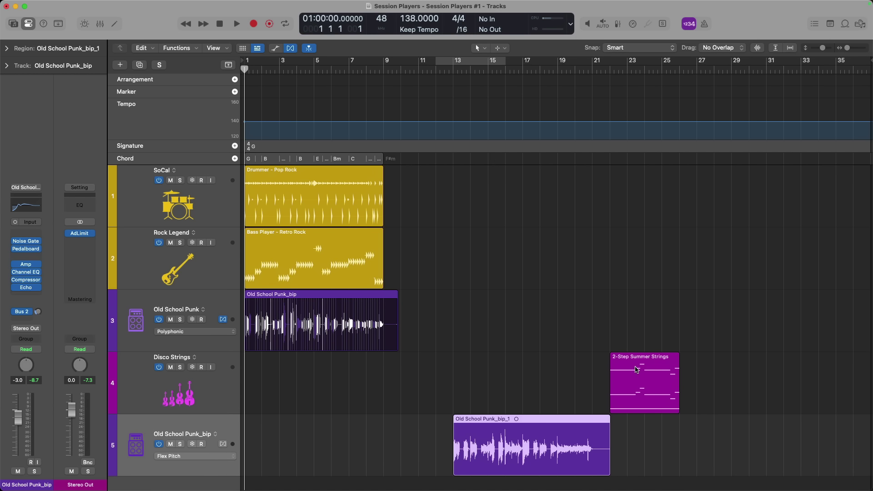
drag(636, 365, 629, 160)
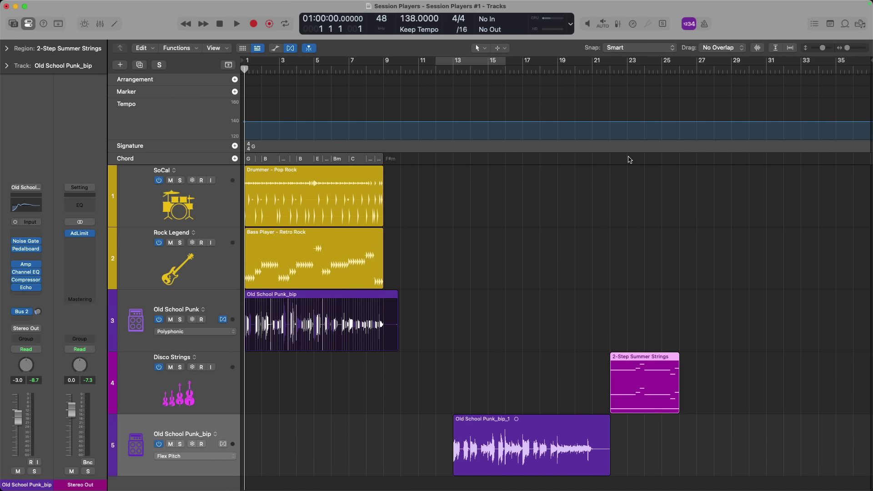
key(o)
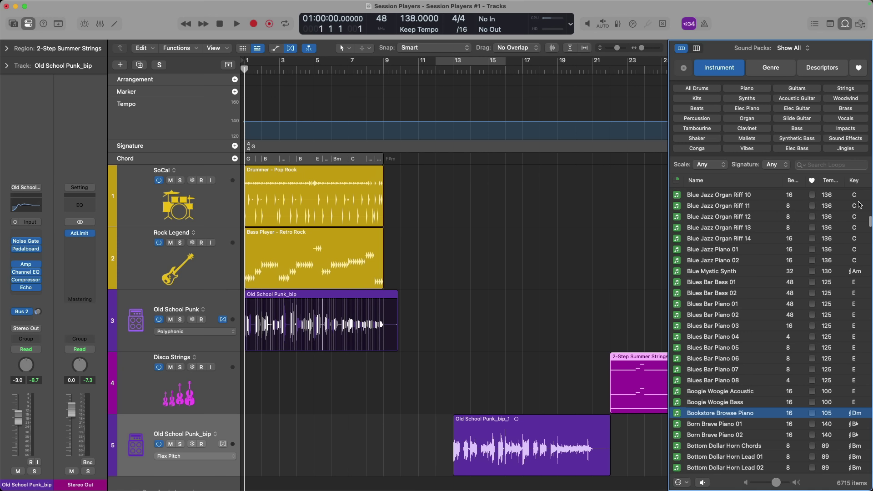
drag(730, 417, 610, 486)
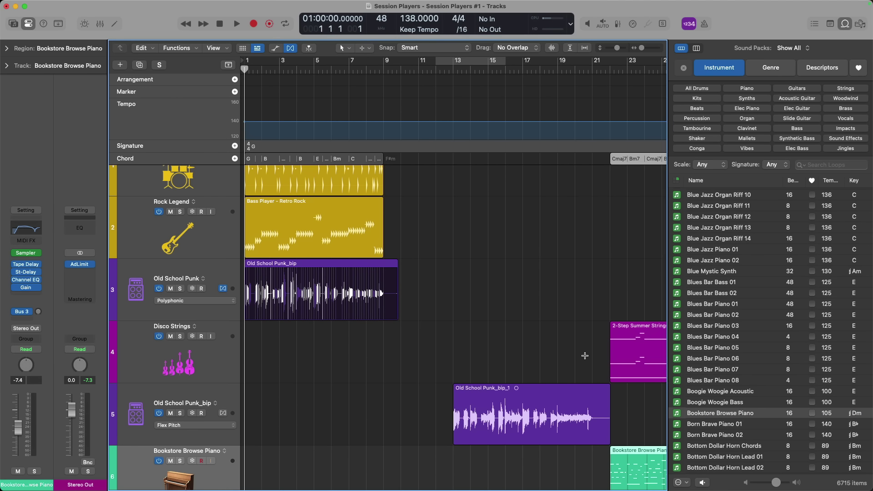
key(o)
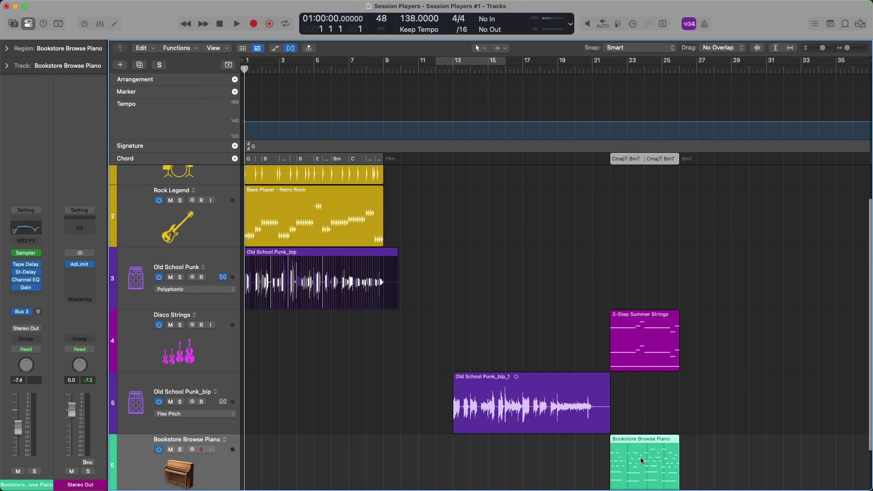
scroll(641, 453, down, 1)
alt+drag(641, 445, 730, 444)
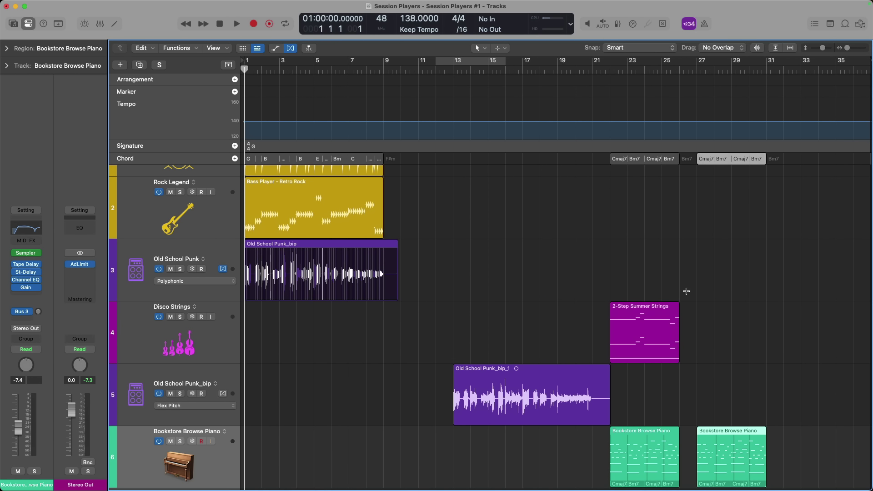
key(super+z)
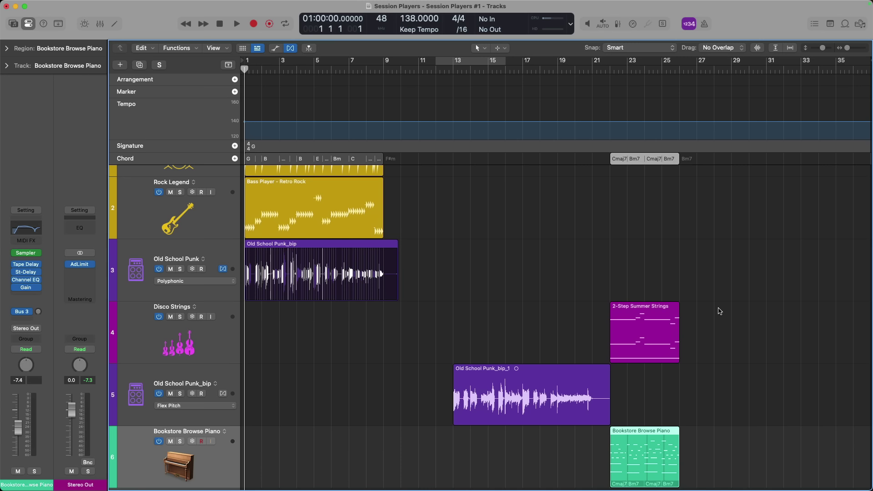
key(super+BackSpace)
click(593, 70)
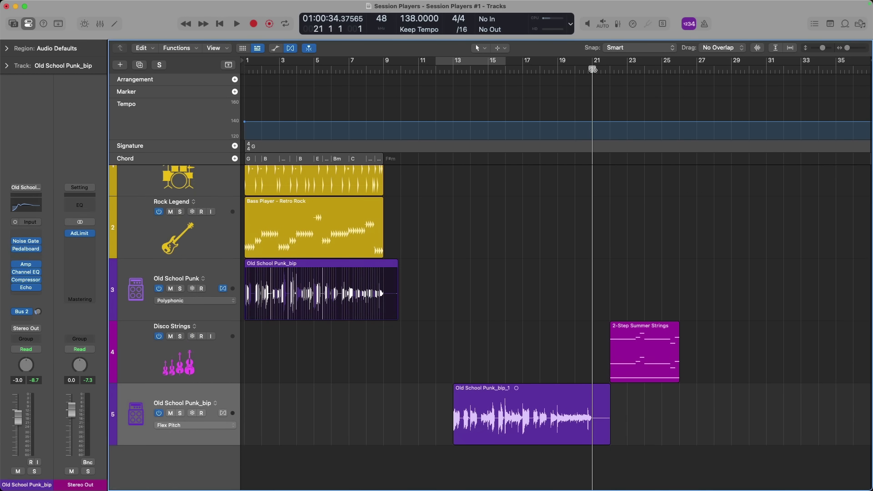
Move the playhead to bar 22 and set Disco Strings' Internal MIDI In to 4 Disco Strings - Strings.
drag(593, 69, 610, 70)
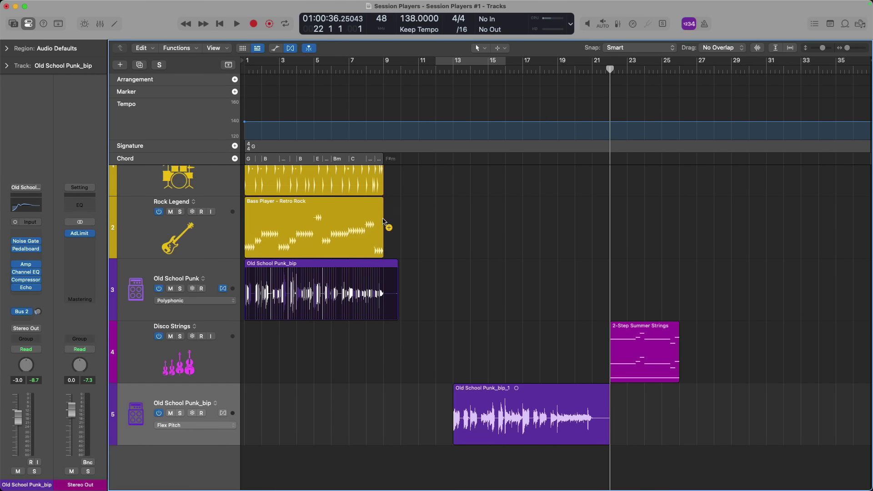
click(206, 361)
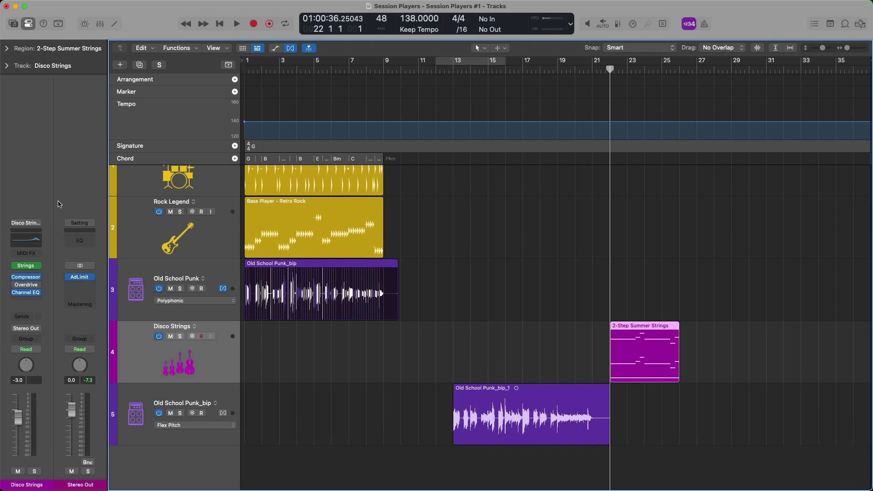
click(7, 66)
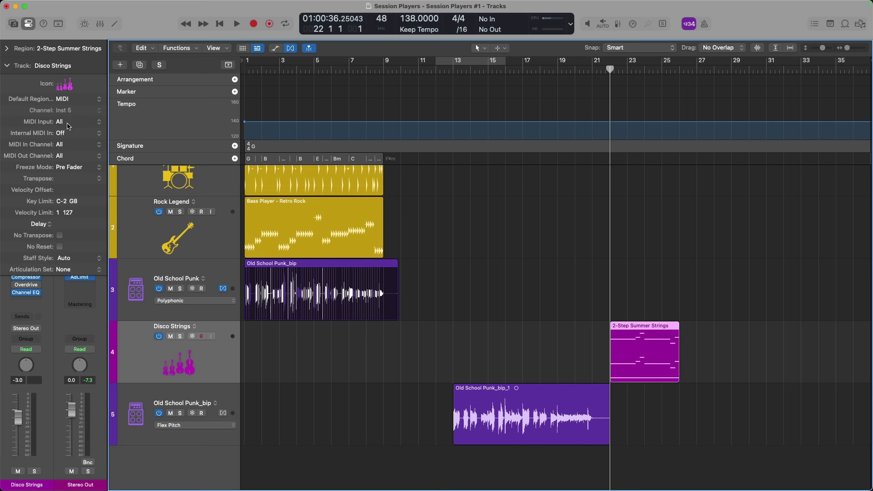
click(73, 135)
mouse_move(71, 144)
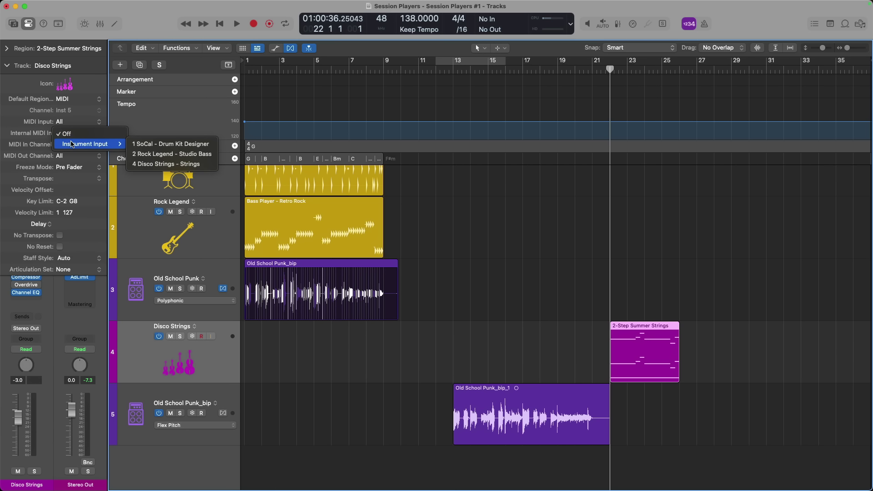
click(136, 164)
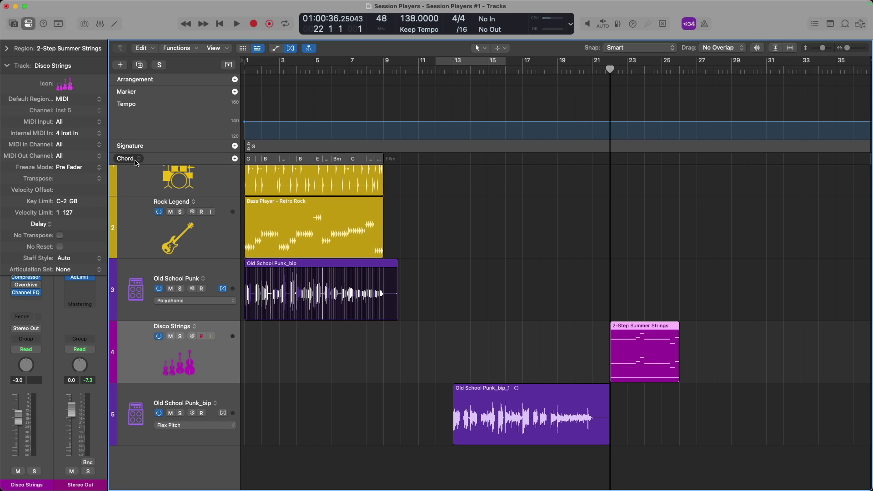
Add a new chord at bar 22 and zoom in on bars 19–29.
click(235, 158)
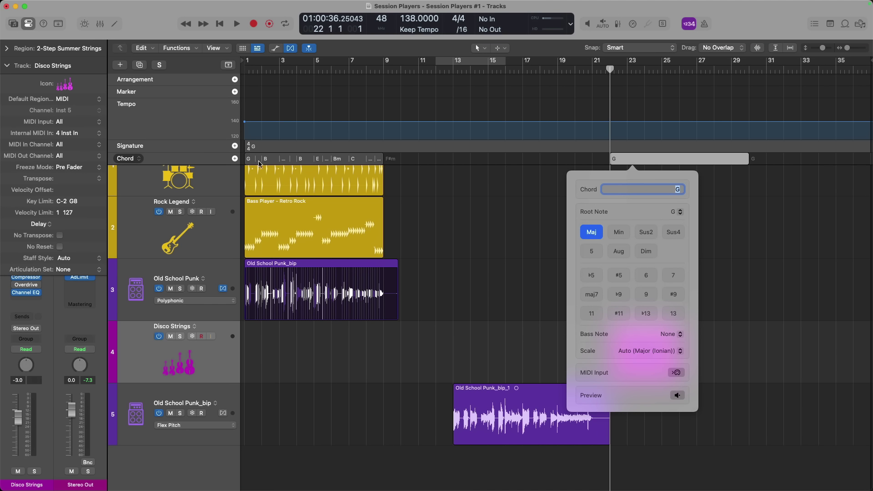
click(551, 202)
drag(553, 196, 741, 393)
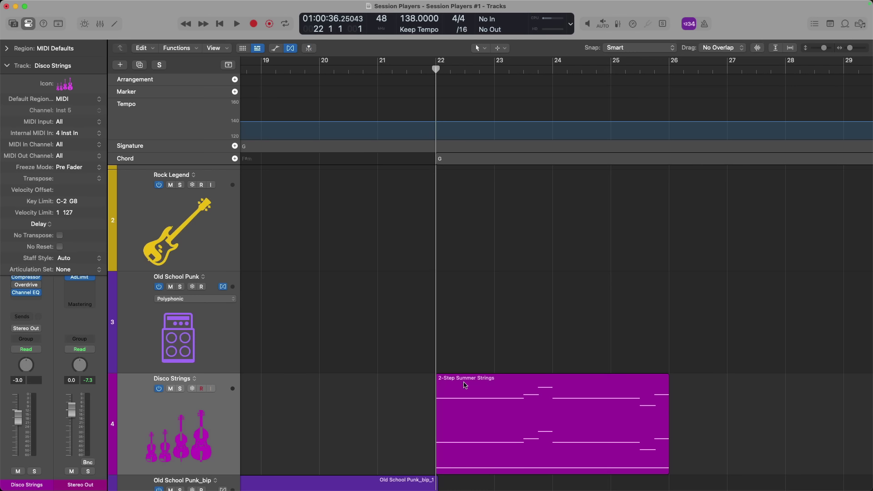
Let the playing Disco Strings set the bar-22 chord to G5 via MIDI Input, then move past bar 23.
double_click(470, 162)
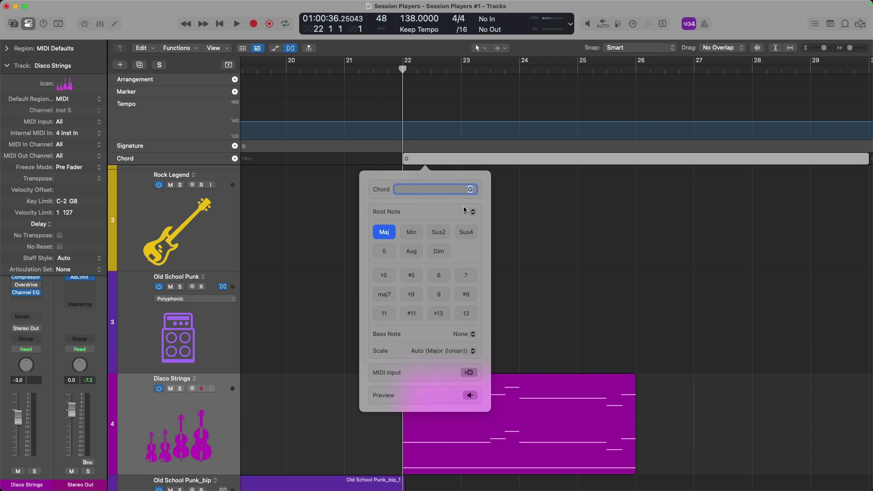
click(469, 373)
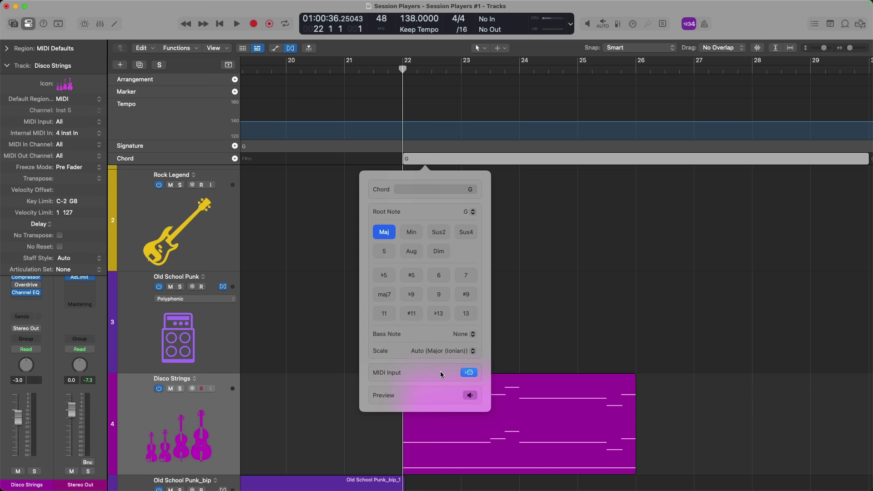
key(space)
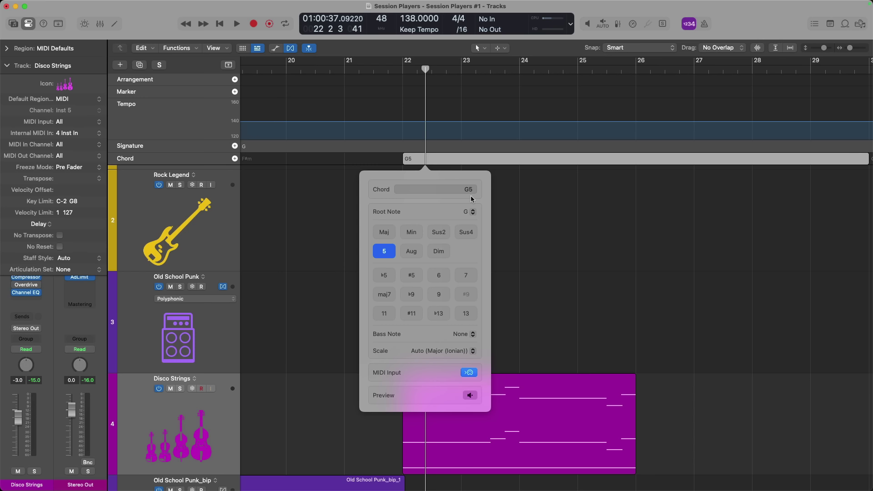
click(469, 373)
click(512, 183)
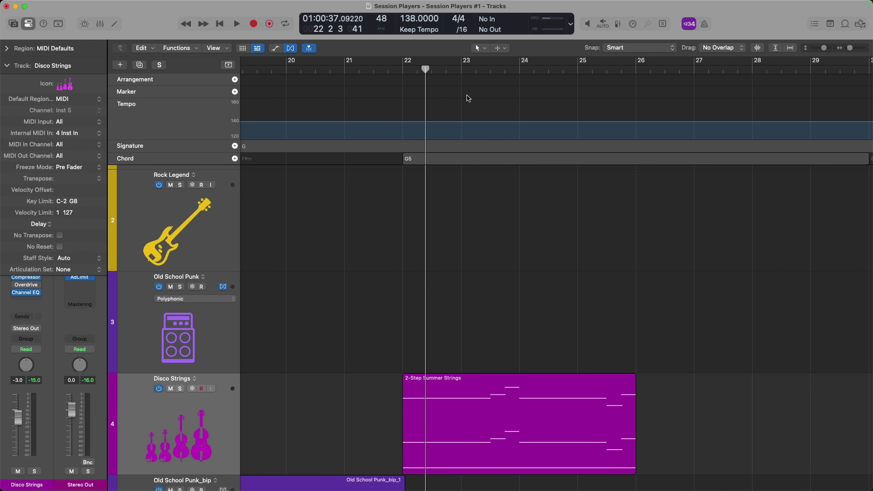
click(462, 69)
drag(462, 69, 489, 70)
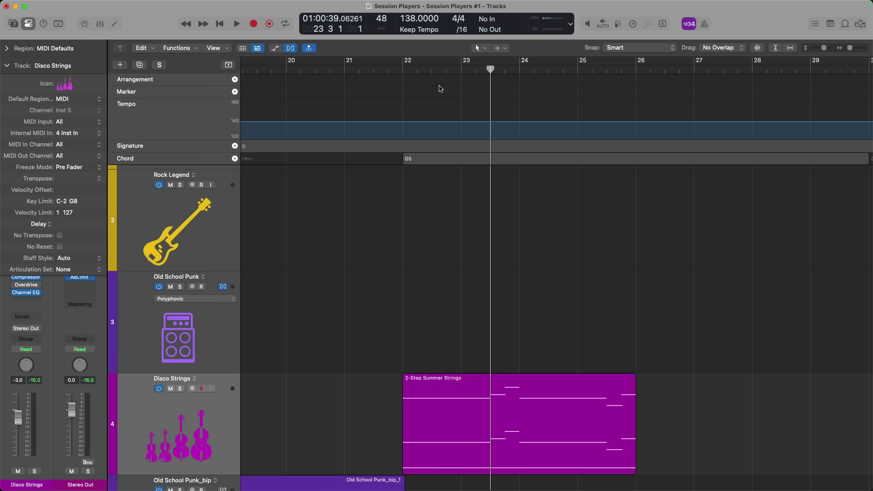
Add a chord just past bar 23 and play the strings with MIDI Input detecting it.
click(235, 158)
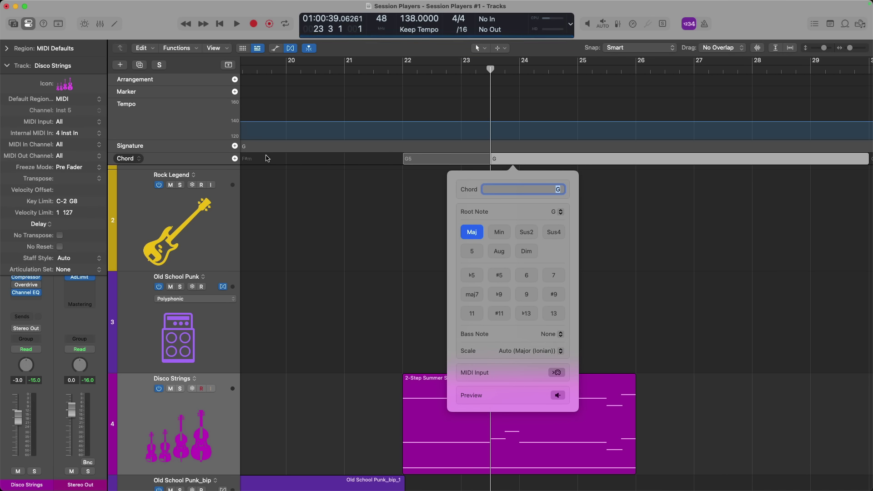
click(564, 374)
key(space)
key(space)
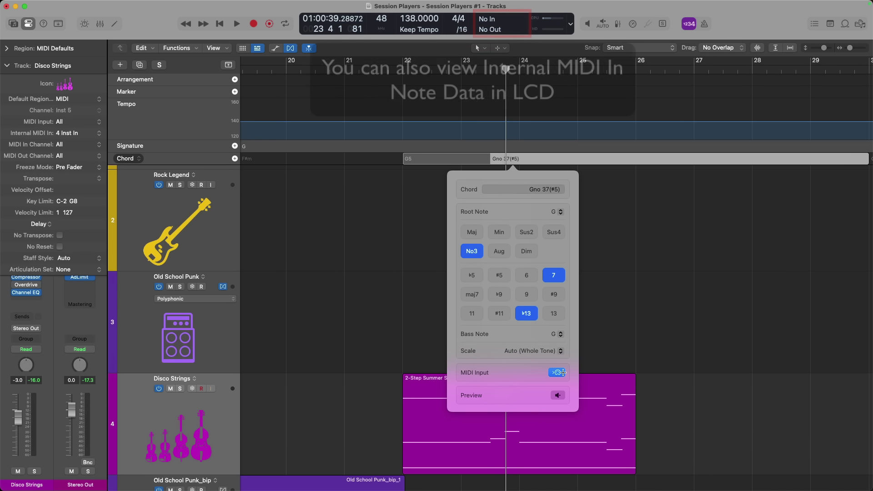
key(space)
key(space)
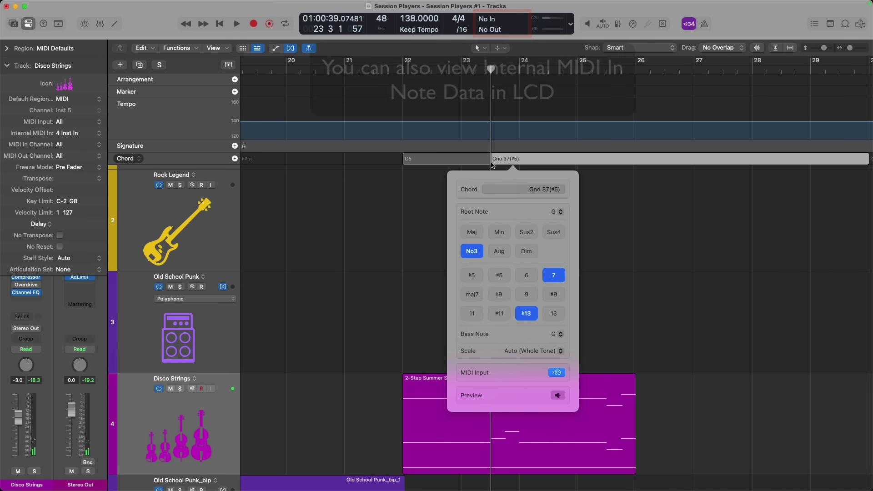
key(space)
key(space)
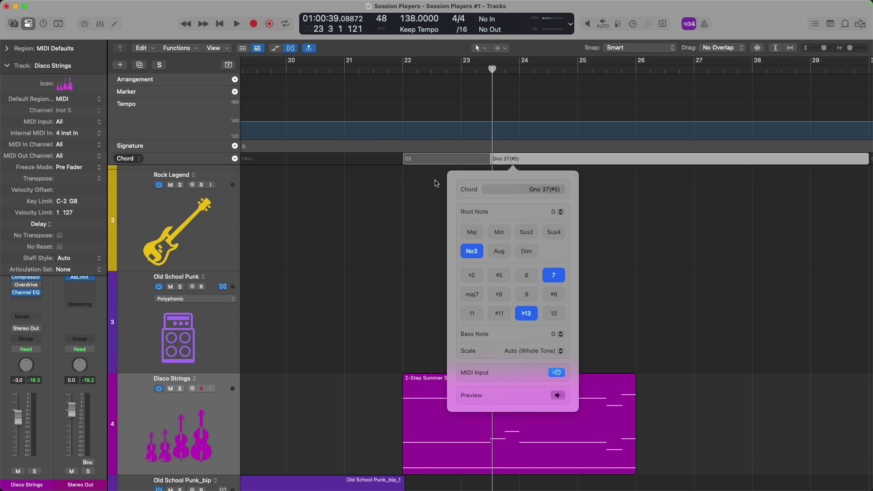
key(space)
key(space)
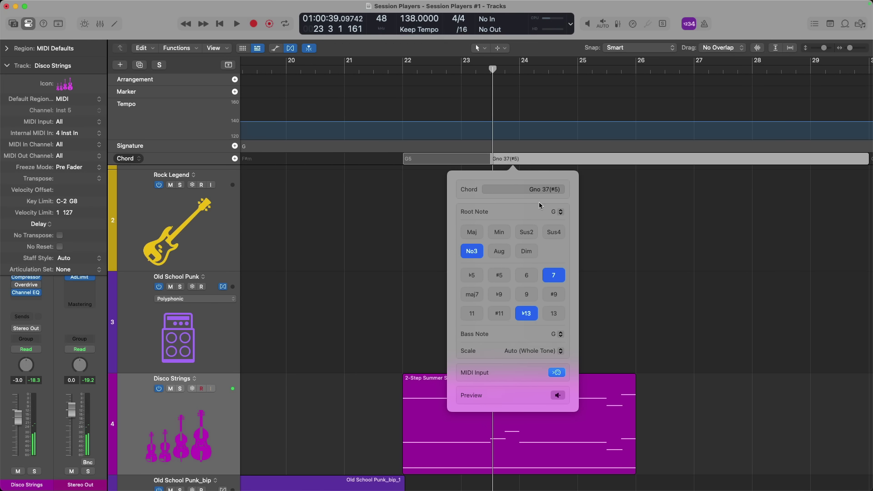
Set the new chord's root to E♭ with Maj quality.
click(560, 214)
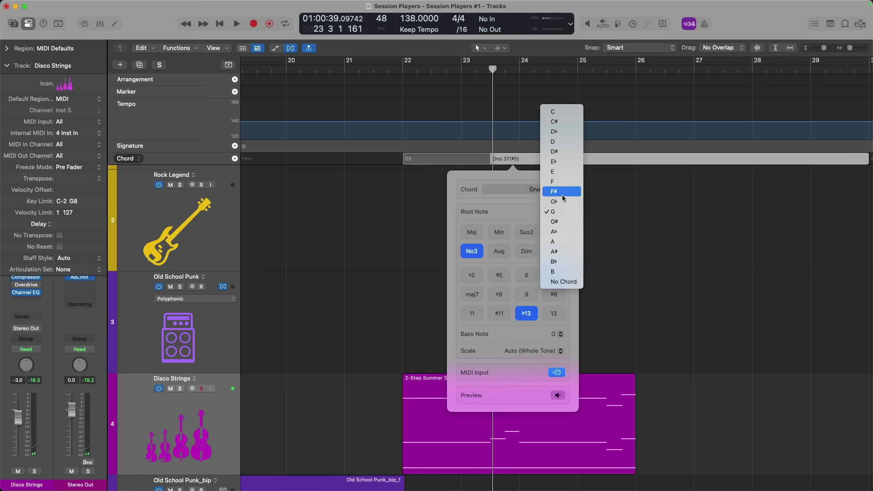
click(565, 162)
click(472, 233)
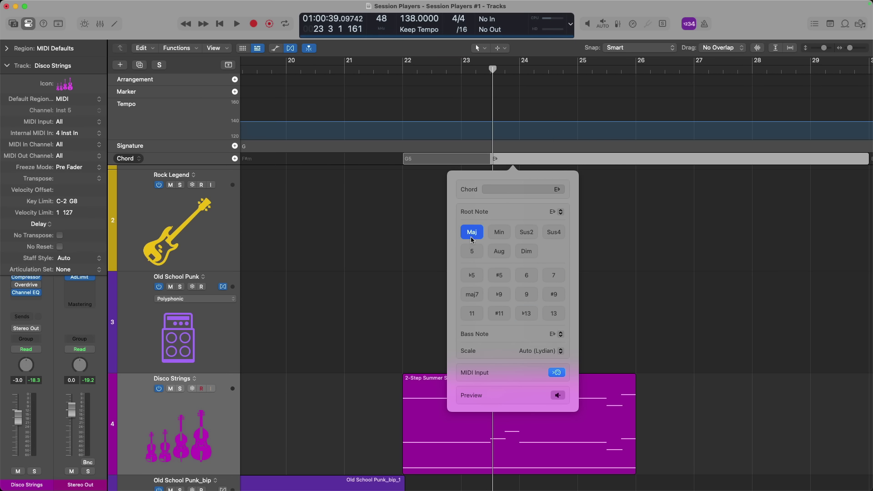
click(424, 195)
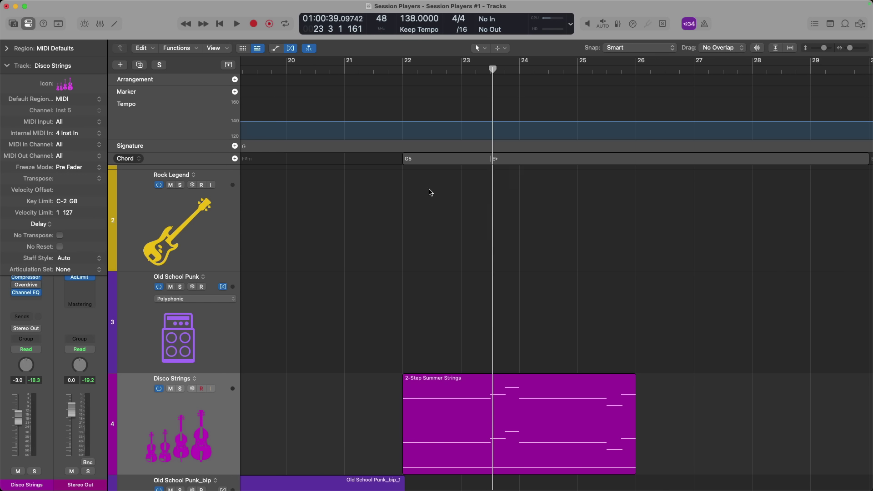
Add a new chord at bar 23 beat 4 and shorten the strings region to end near bar 24.
click(504, 69)
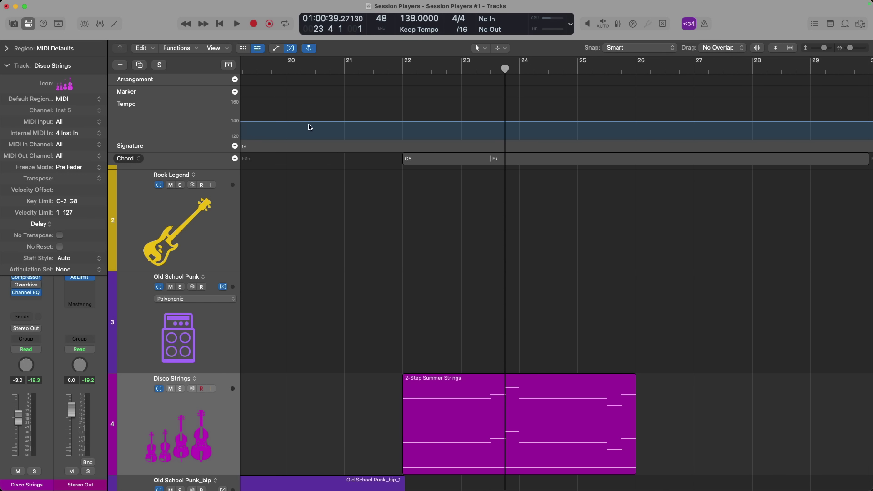
click(235, 158)
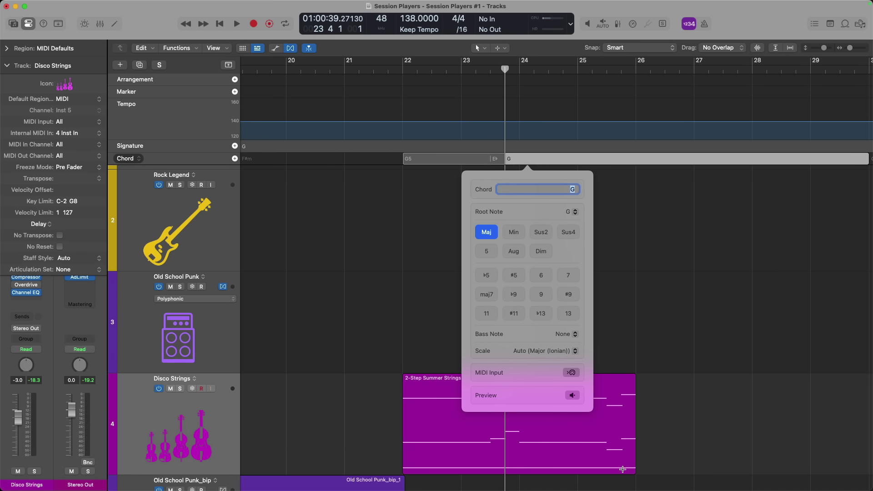
drag(634, 470, 519, 466)
Set the new chord to G no3 7 from the Disco Strings MIDI input, then re-extend the region.
click(532, 161)
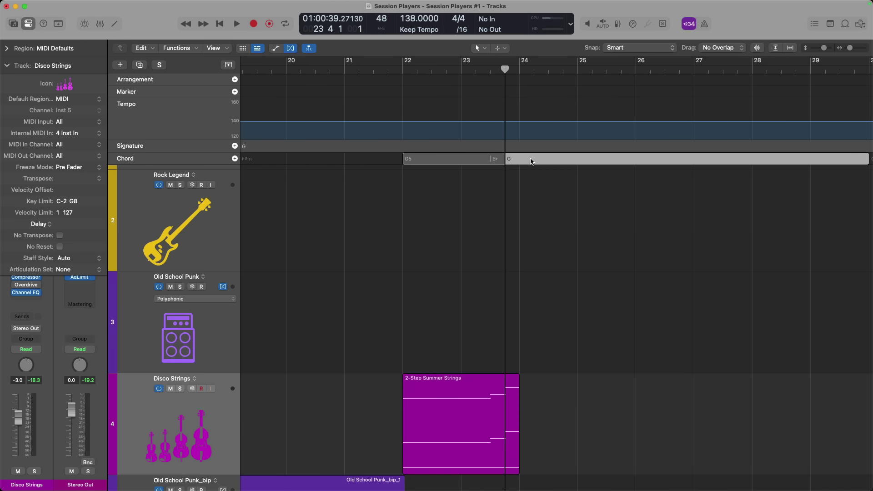
double_click(532, 161)
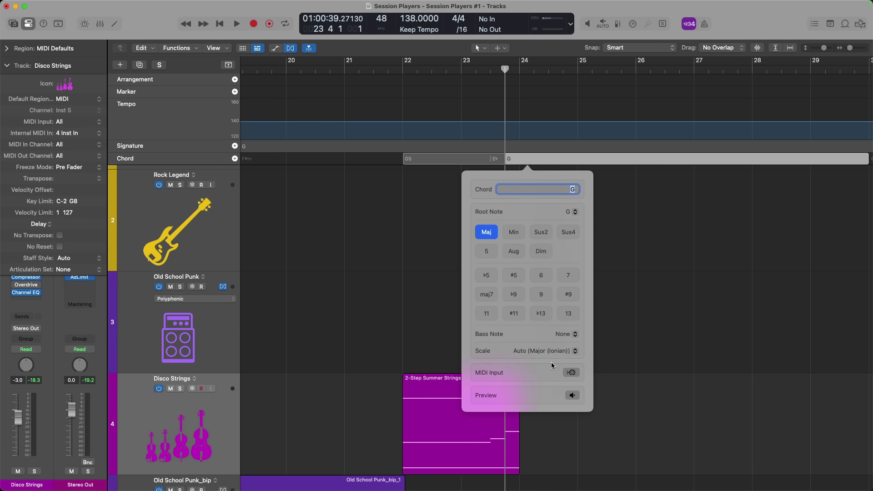
click(578, 375)
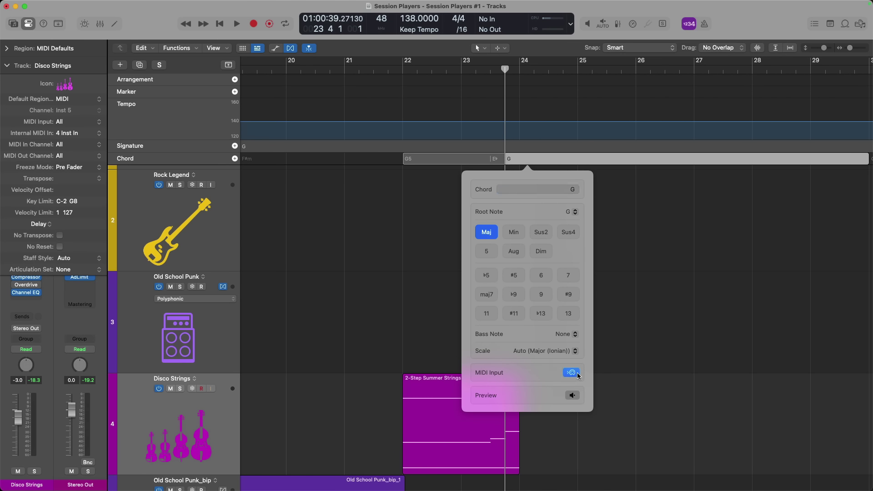
key(space)
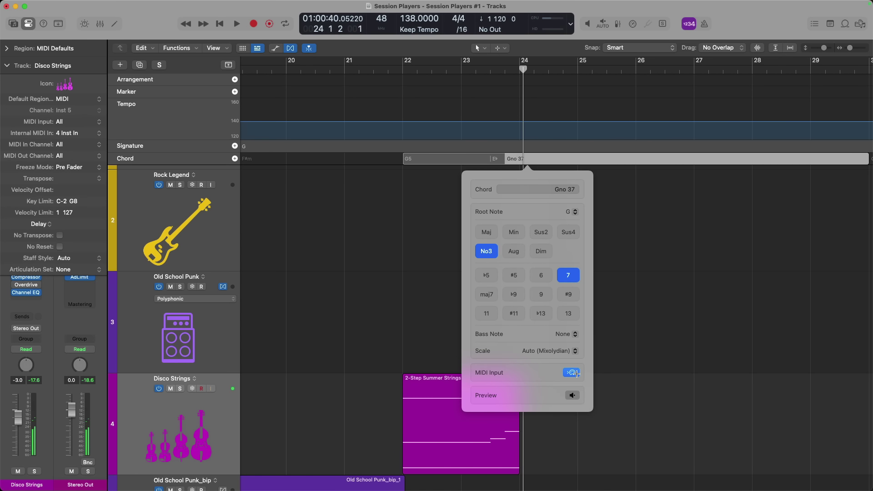
click(625, 292)
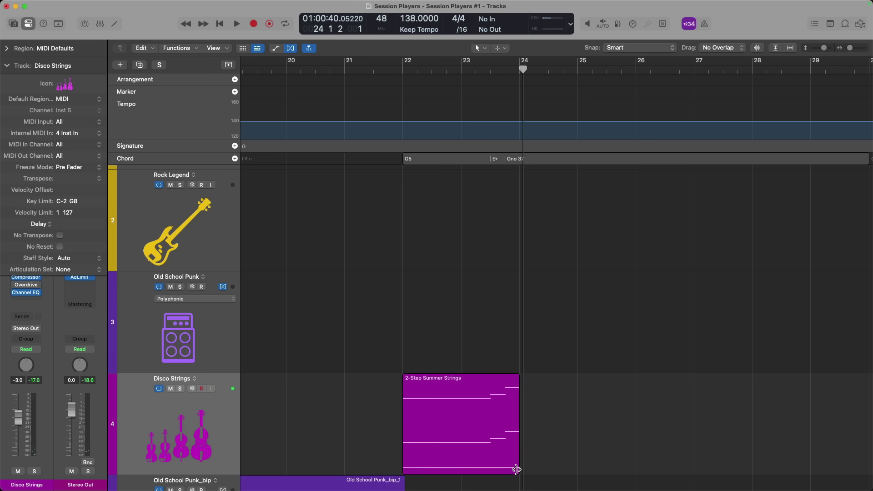
drag(517, 469, 646, 469)
Play the Old School Punk_bip_1 guitar audio from bar 13, stopping just past bar 15.
scroll(571, 296, down, 3)
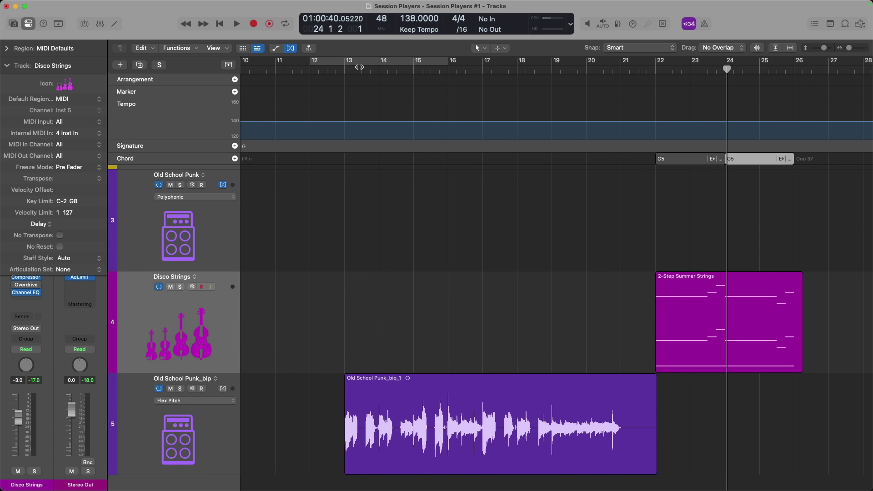
click(345, 69)
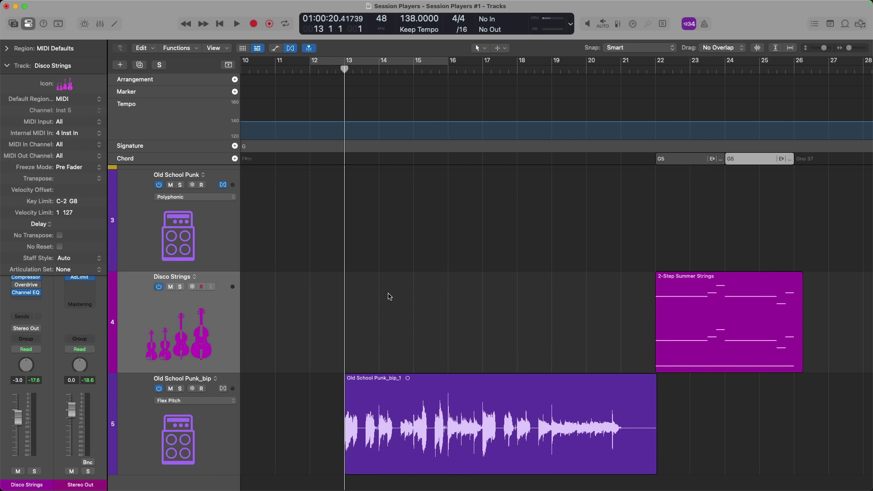
key(space)
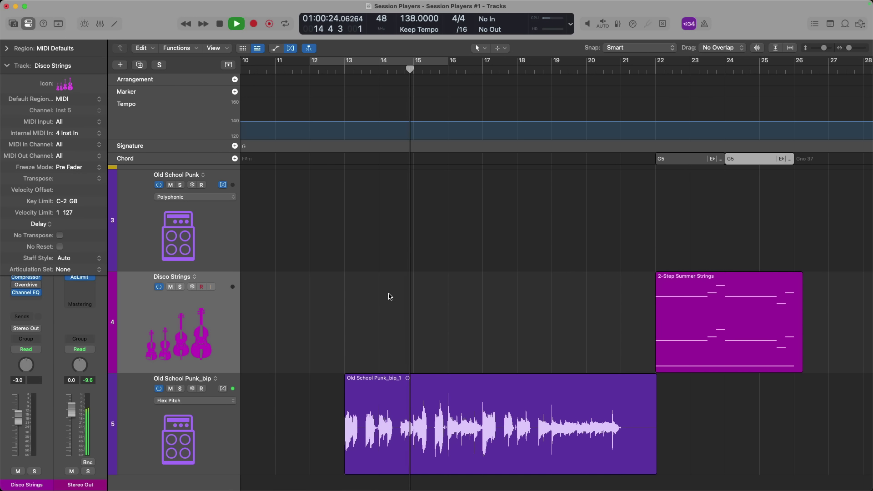
key(space)
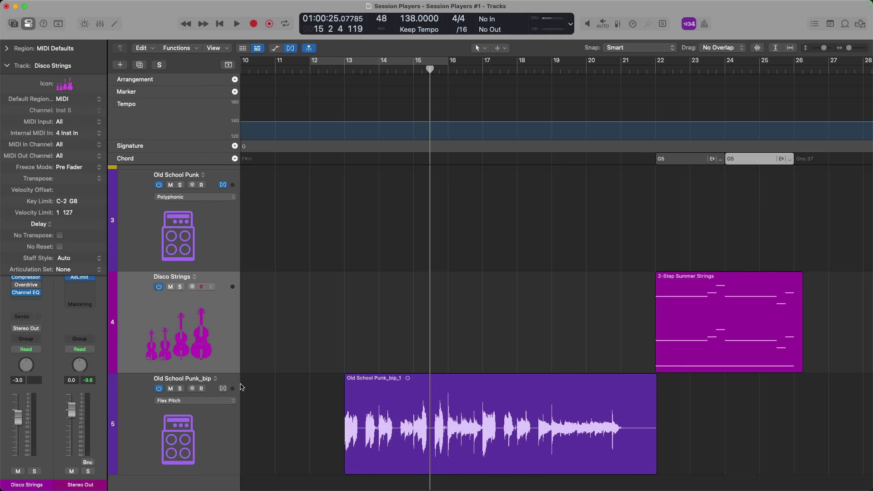
Open the Old School Punk_bip_1 region in the Flex Pitch editor.
click(400, 396)
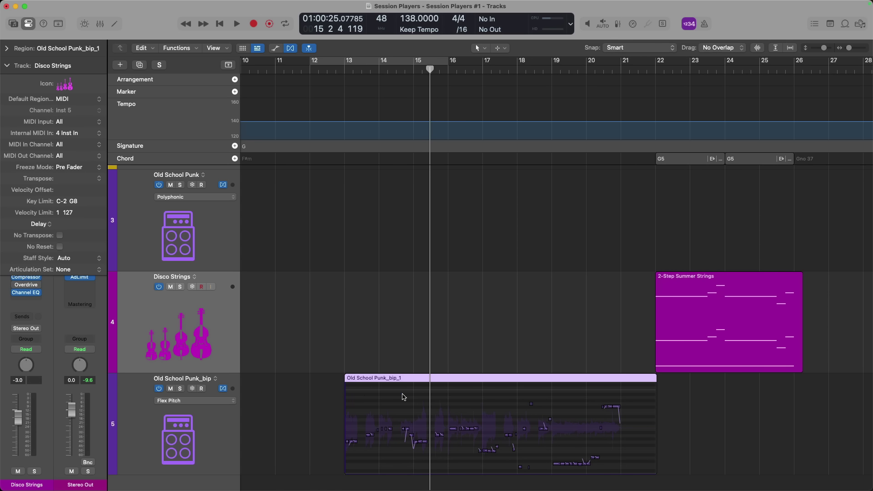
double_click(404, 398)
scroll(418, 348, left, 10)
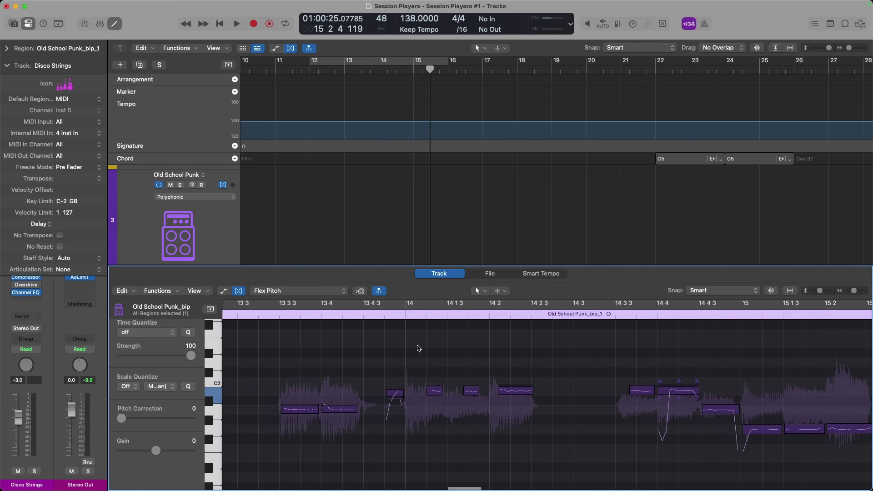
Play the guitar region from bar 13, stop near bar 14.4, and show the editor's Edit menu.
click(472, 316)
key(space)
scroll(480, 341, right, 3)
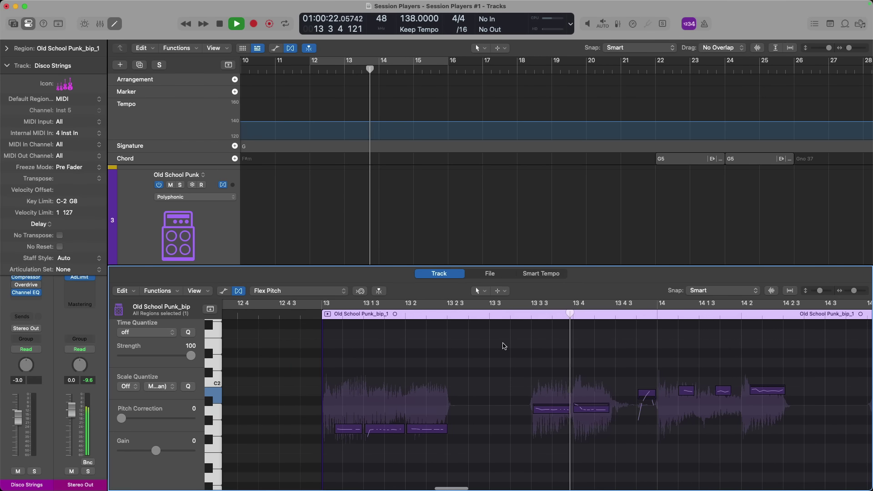
key(space)
scroll(512, 346, right, 5)
scroll(511, 345, down, 5)
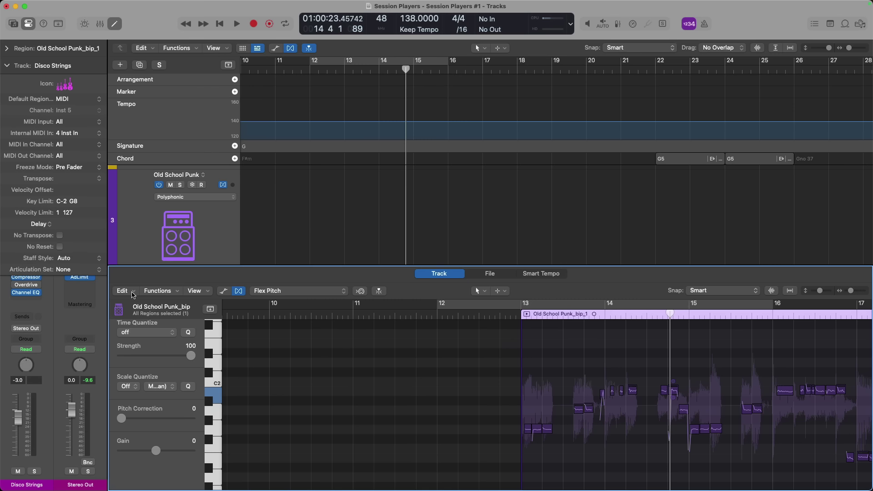
click(123, 291)
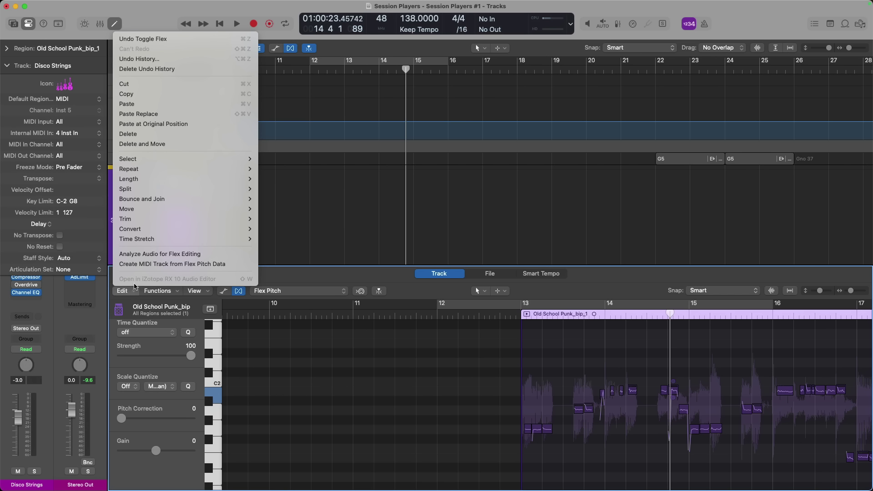
Create a 55-note MIDI track from the Flex Pitch data and raise all note velocities to 127.9.
click(138, 265)
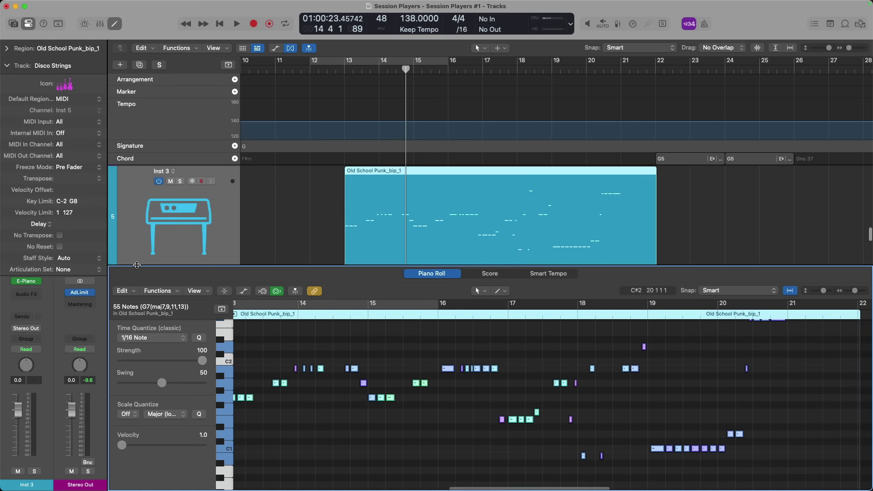
scroll(332, 357, left, 5)
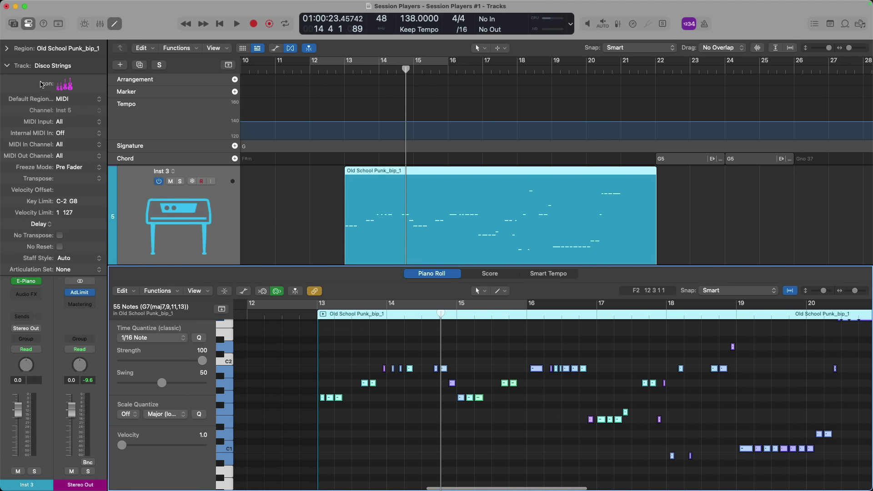
click(7, 66)
mouse_move(27, 283)
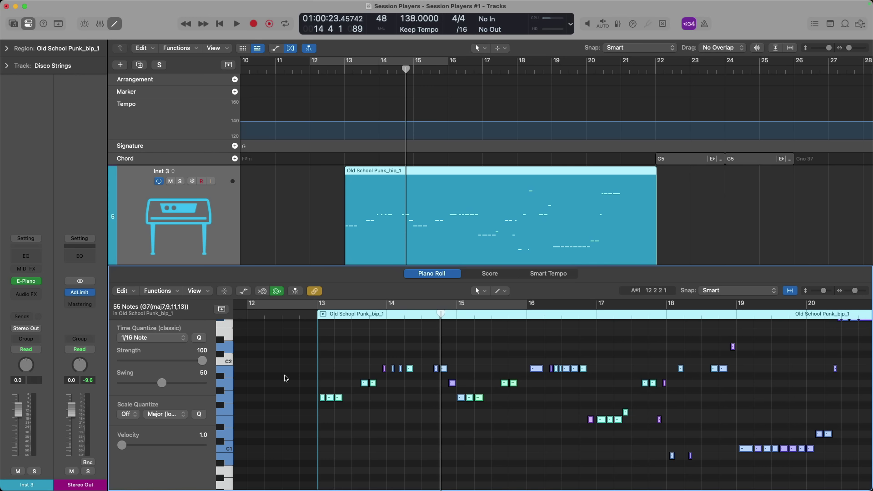
drag(122, 446, 220, 442)
scroll(337, 443, right, 3)
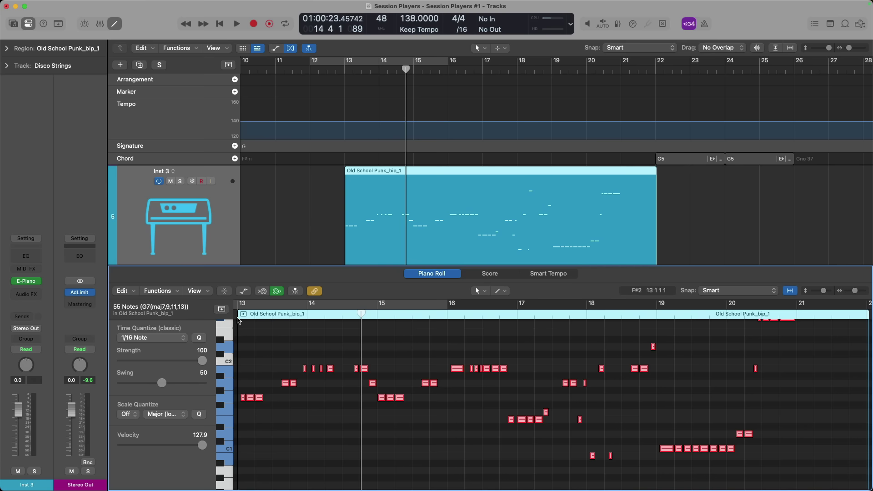
Play the converted notes from bar 13 to bar 18, then lower the short note after bar 17 to G1.
click(244, 314)
key(space)
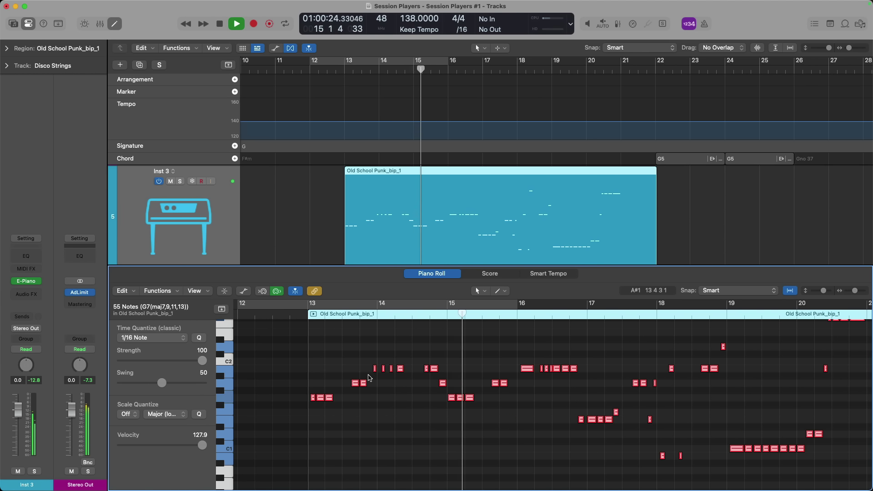
scroll(400, 374, right, 3)
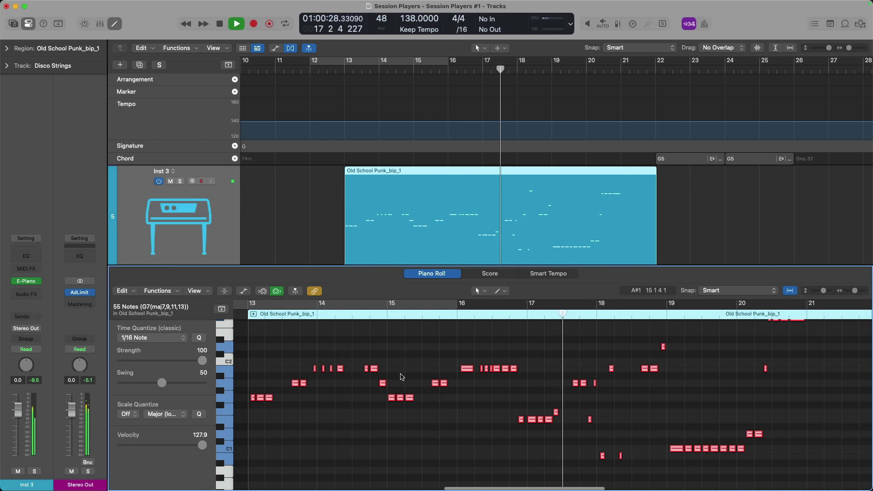
key(space)
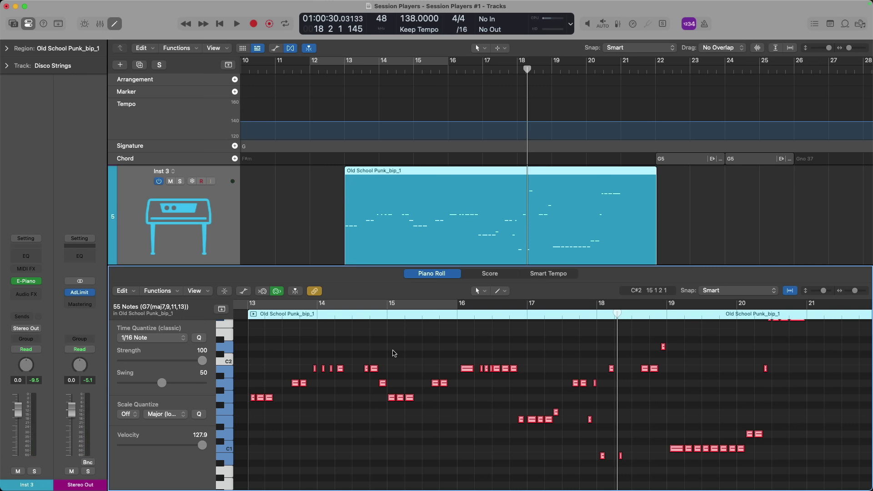
click(551, 406)
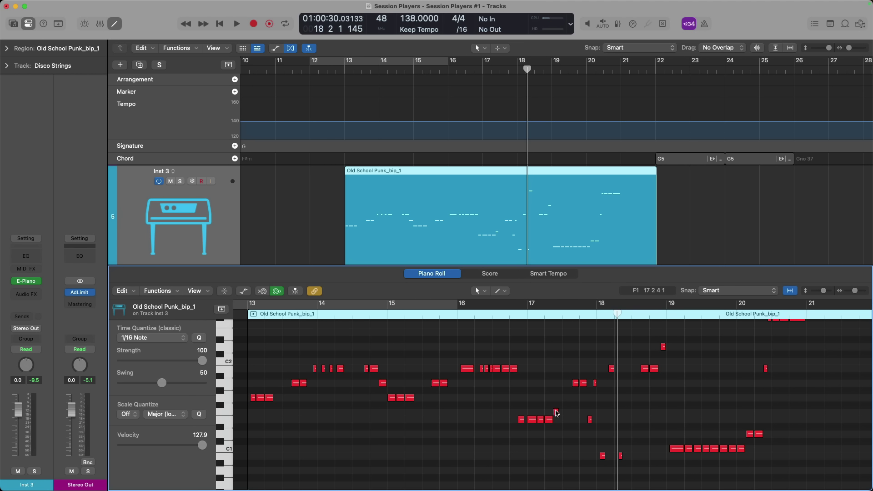
drag(557, 413, 557, 420)
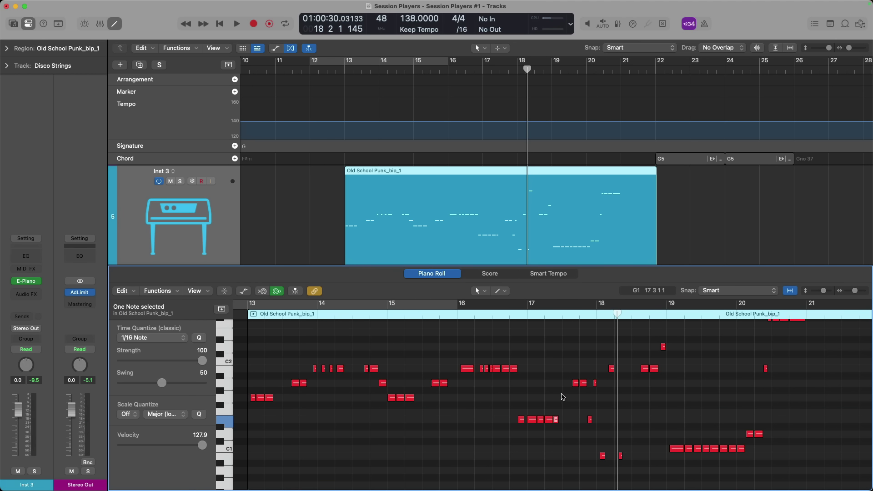